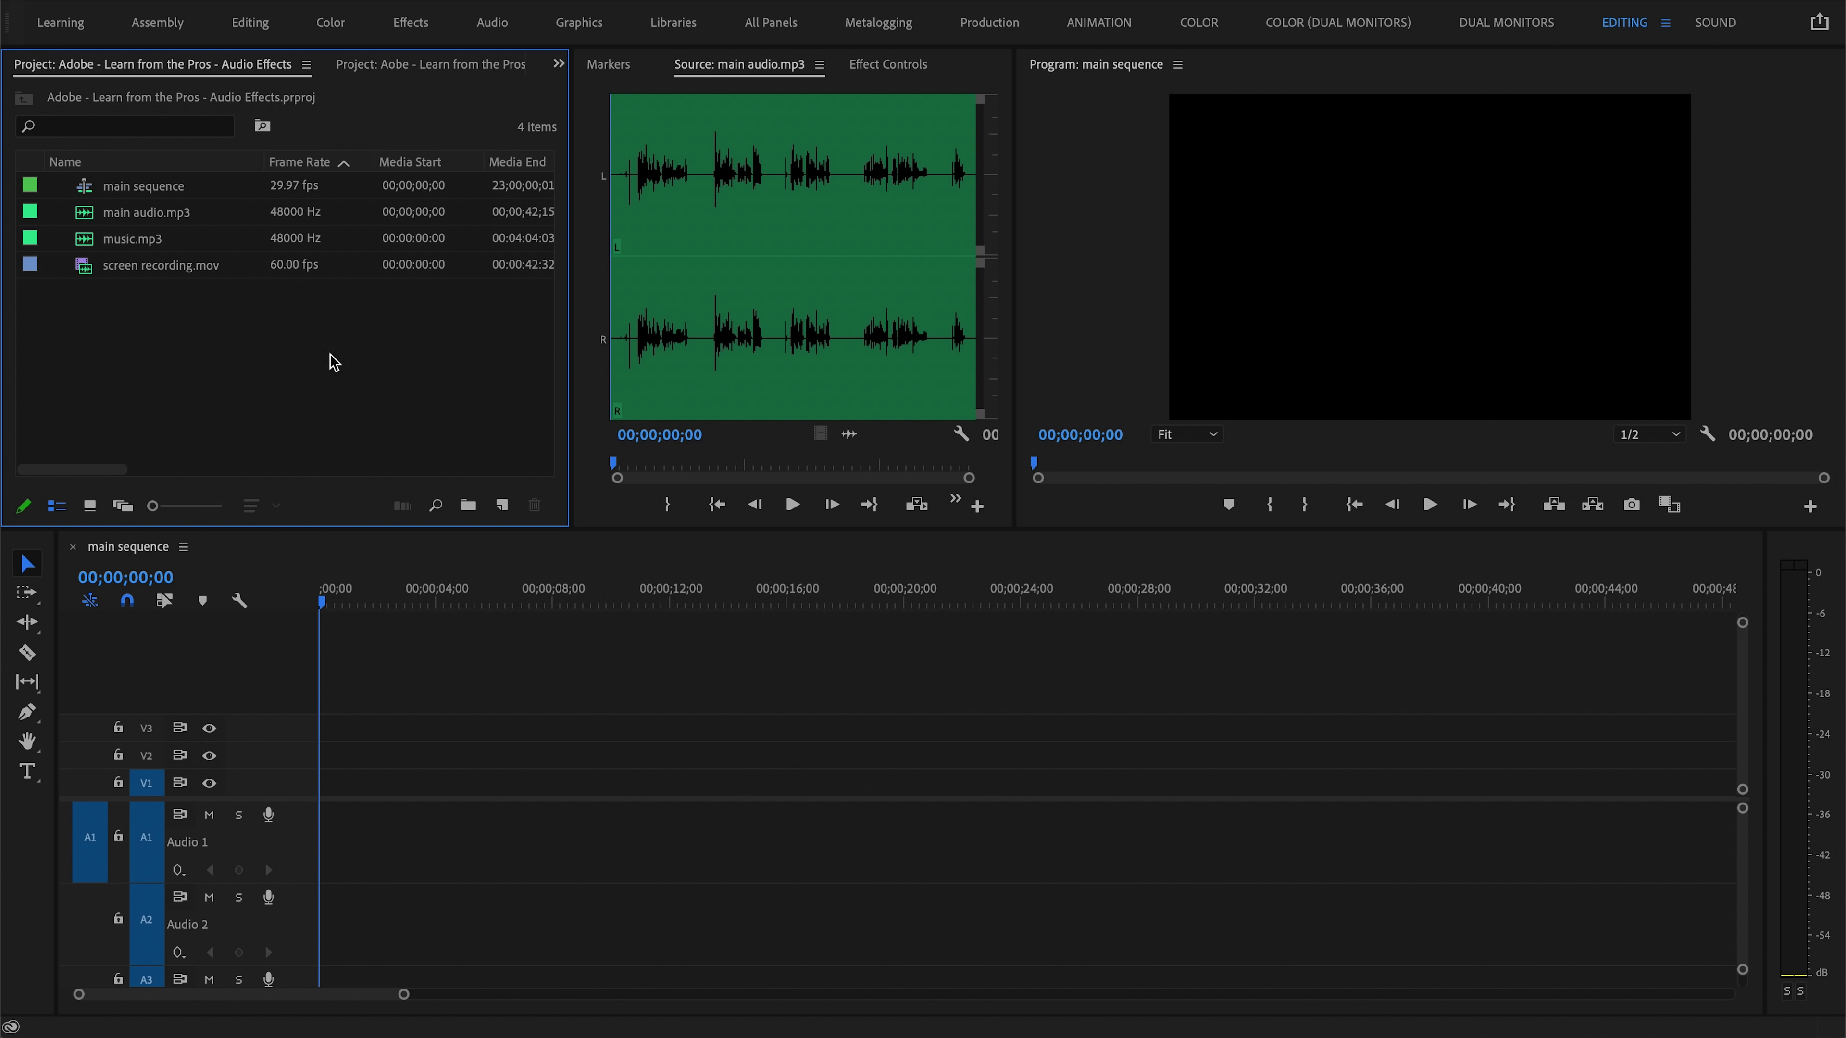
Step: Merge screen recording.mov and main audio.mp3 into one clip synchronized by audio
{"action": "left_click", "coordinate": [565, 708]}
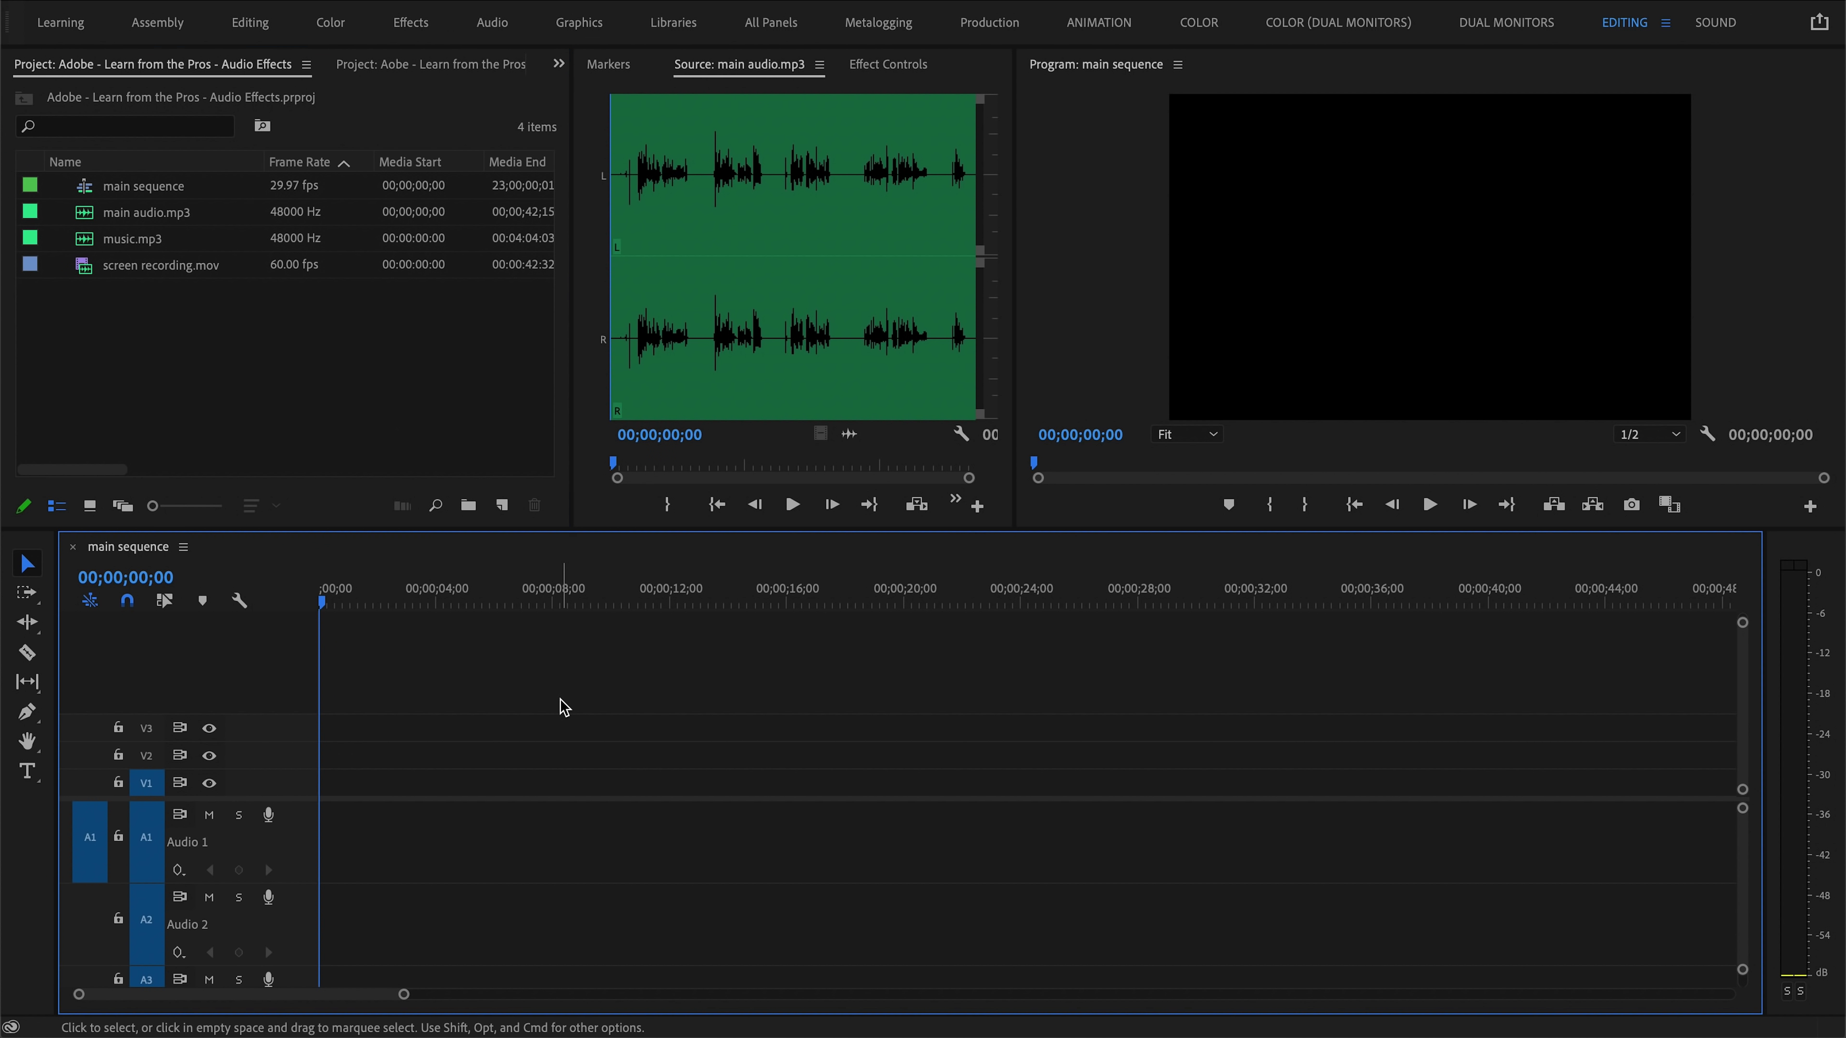
{"action": "left_click", "coordinate": [375, 468]}
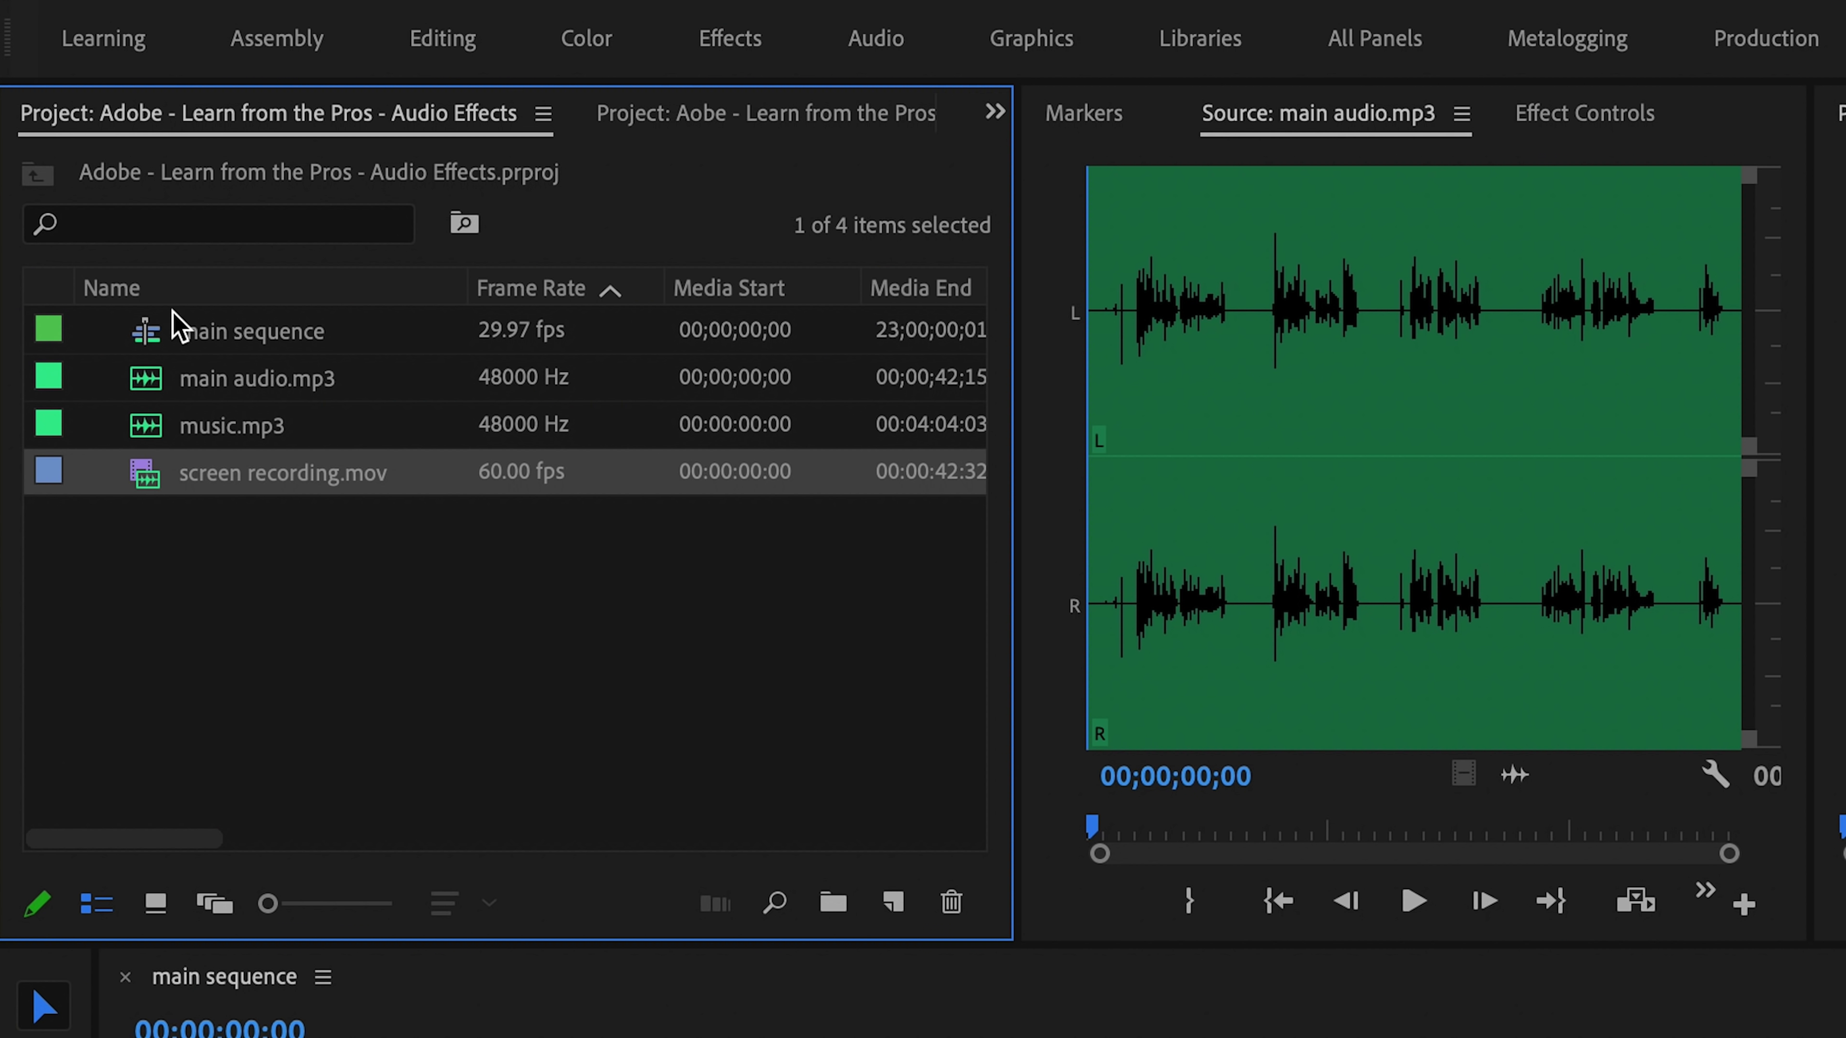
{"action": "left_click", "coordinate": [160, 389], "text": "ctrl"}
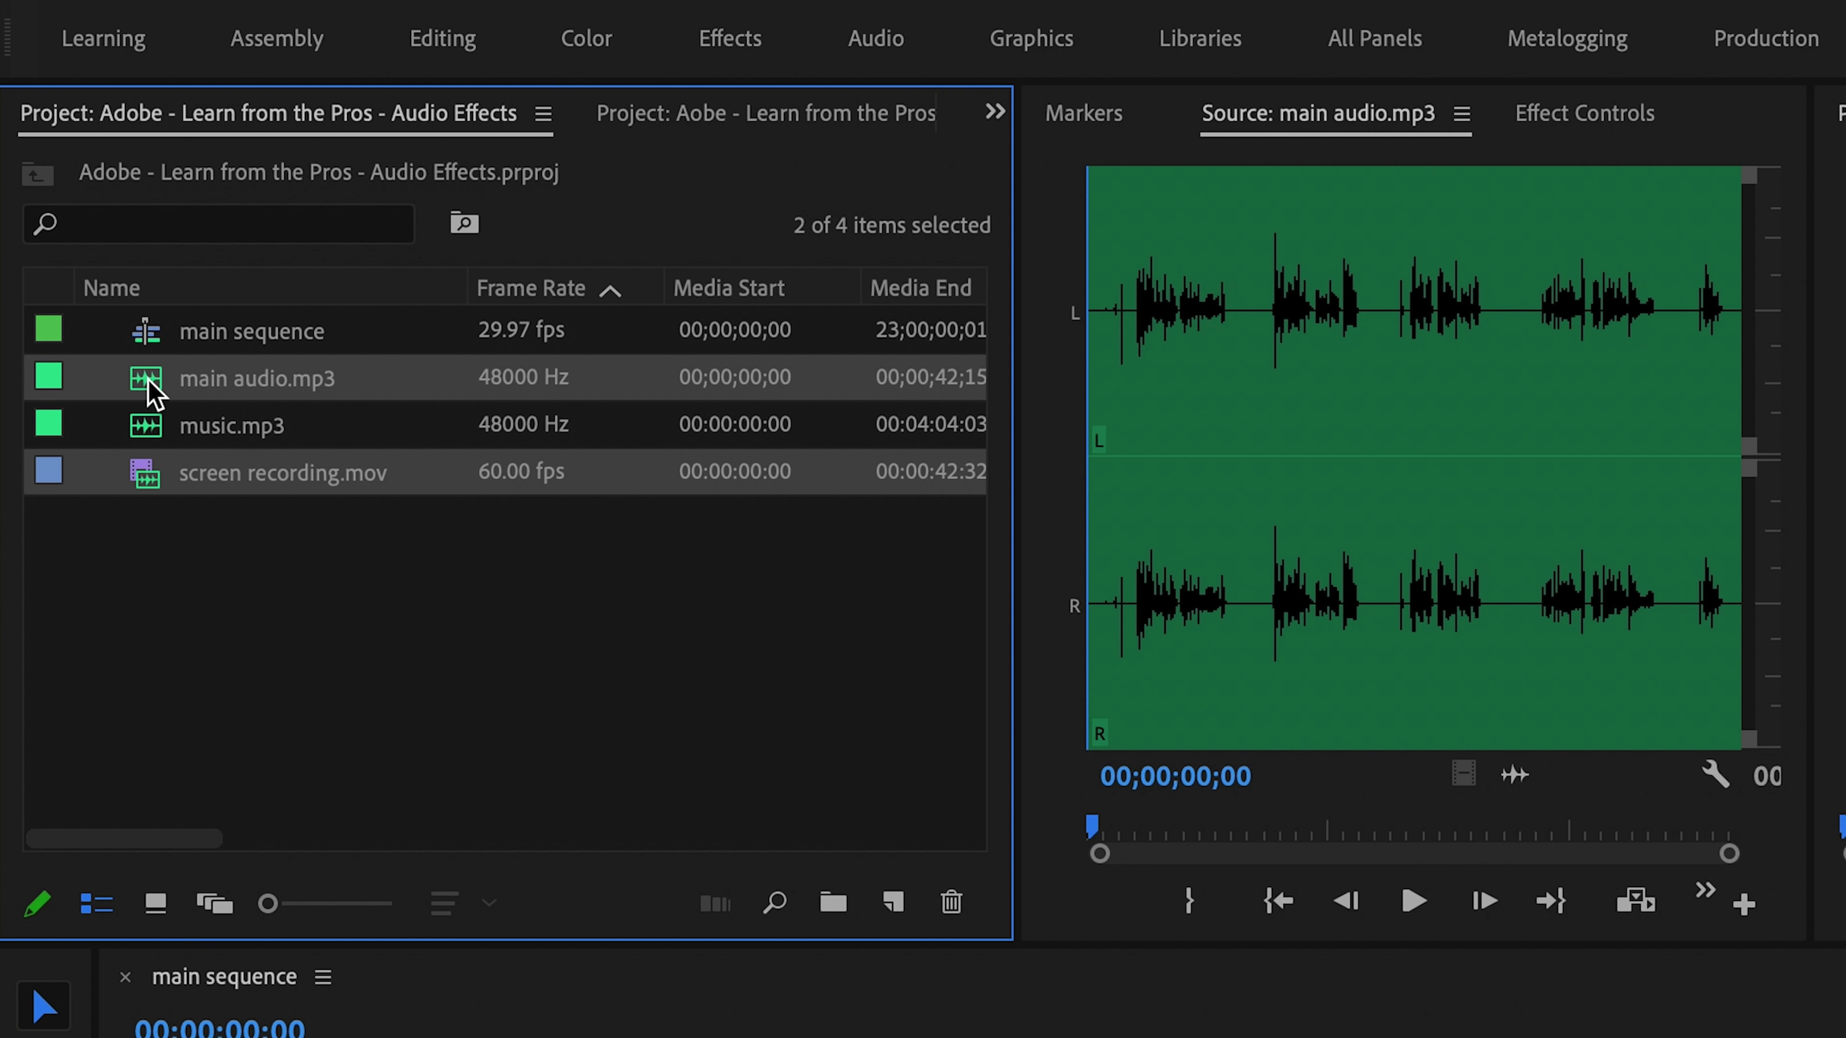
{"action": "right_click", "coordinate": [154, 393]}
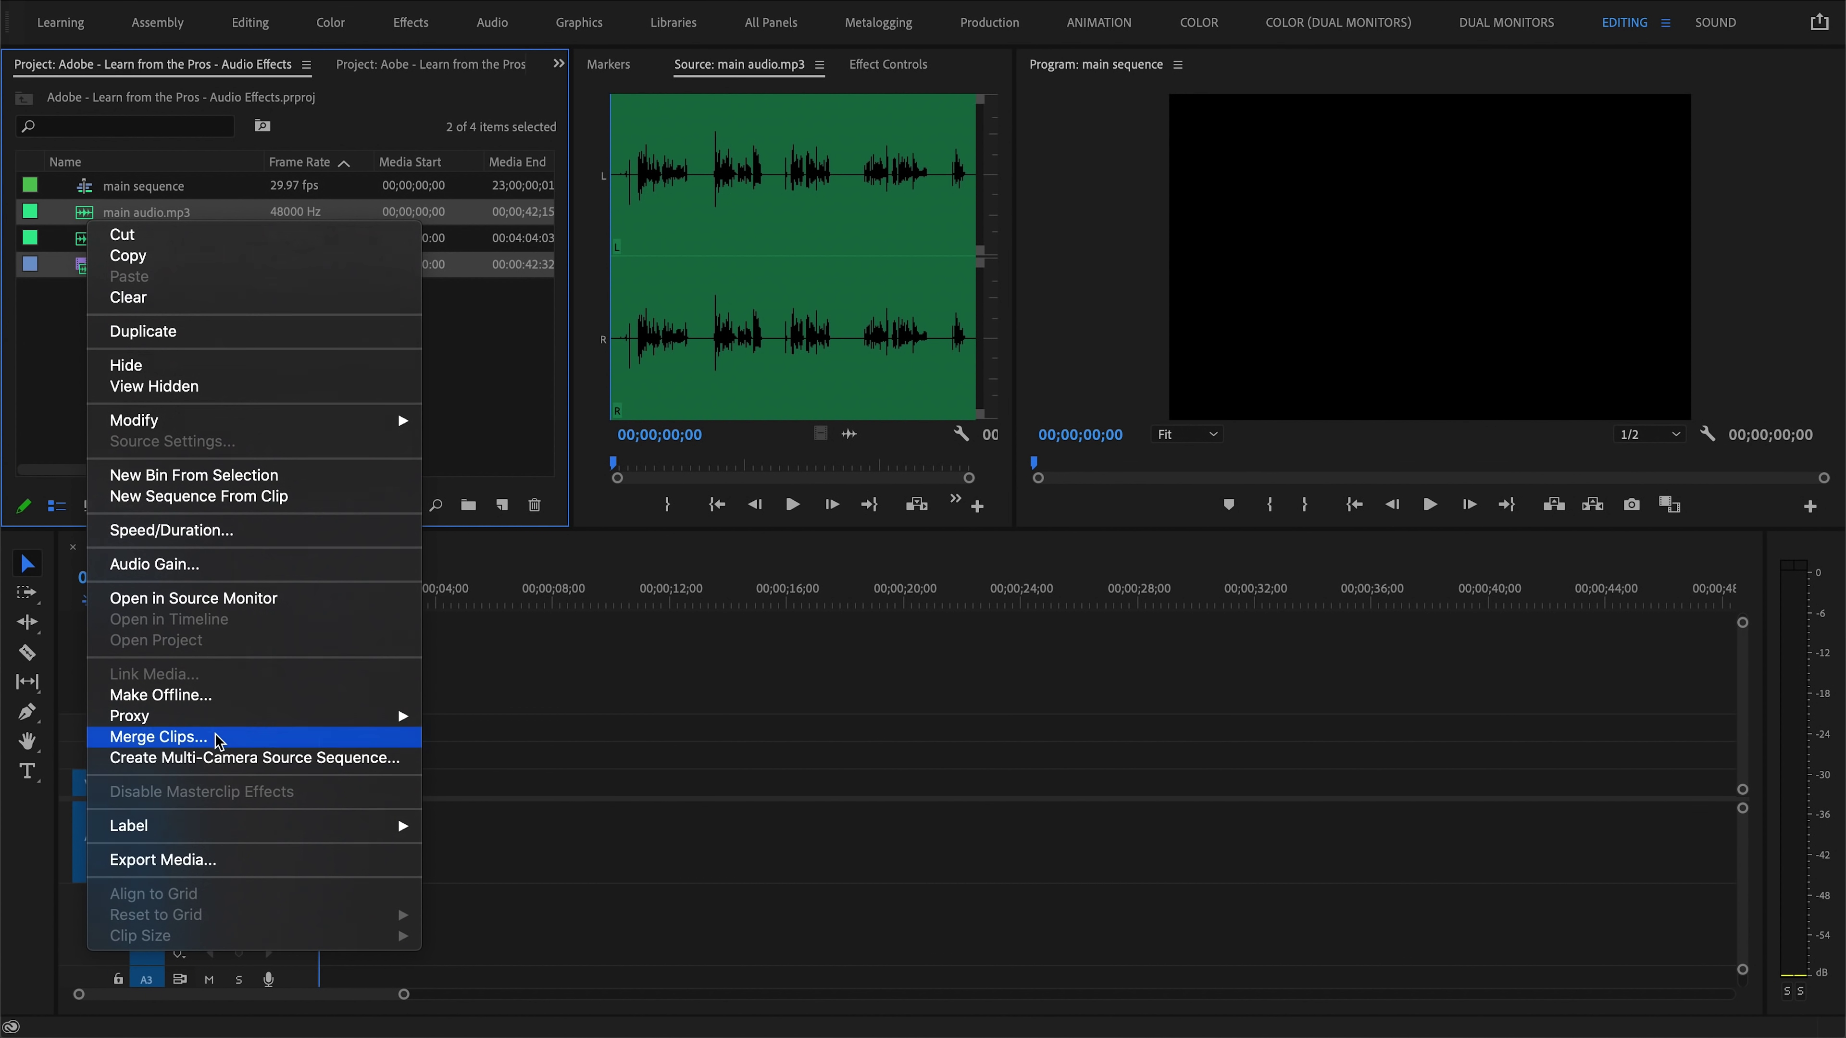
{"action": "left_click", "coordinate": [218, 737]}
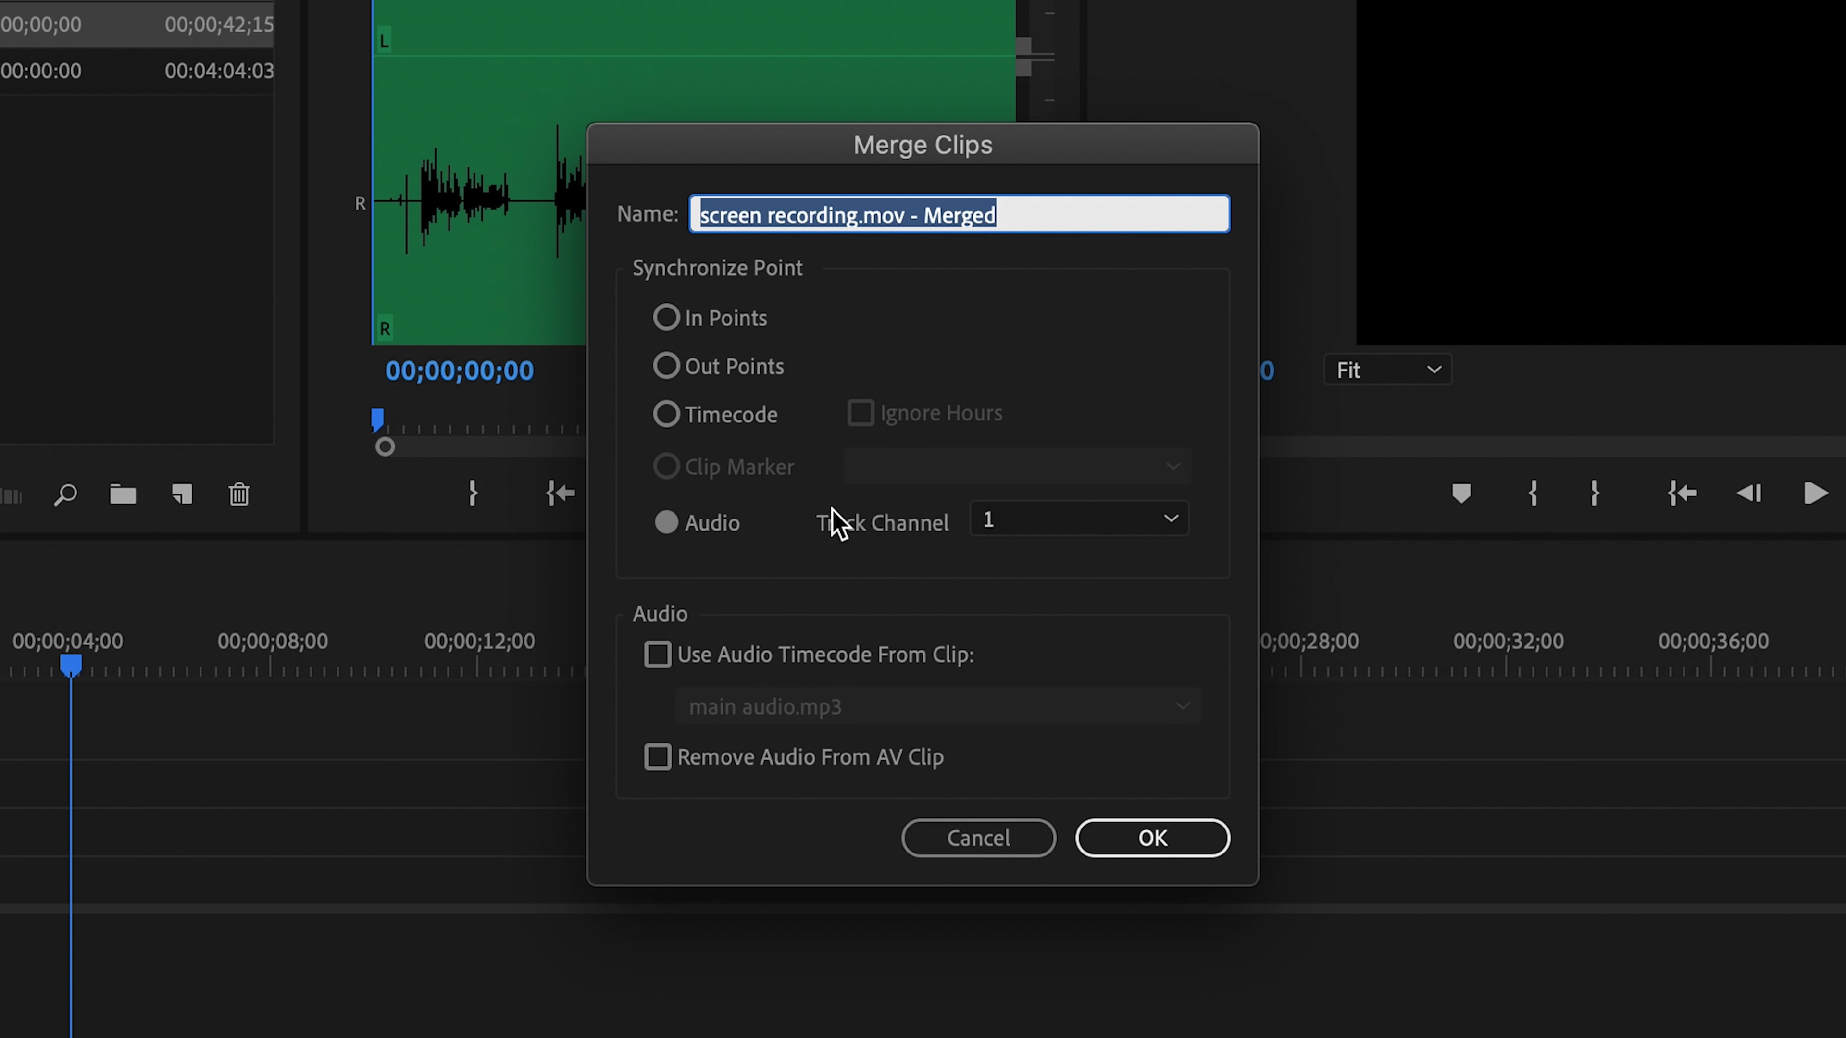
{"action": "left_click", "coordinate": [693, 534]}
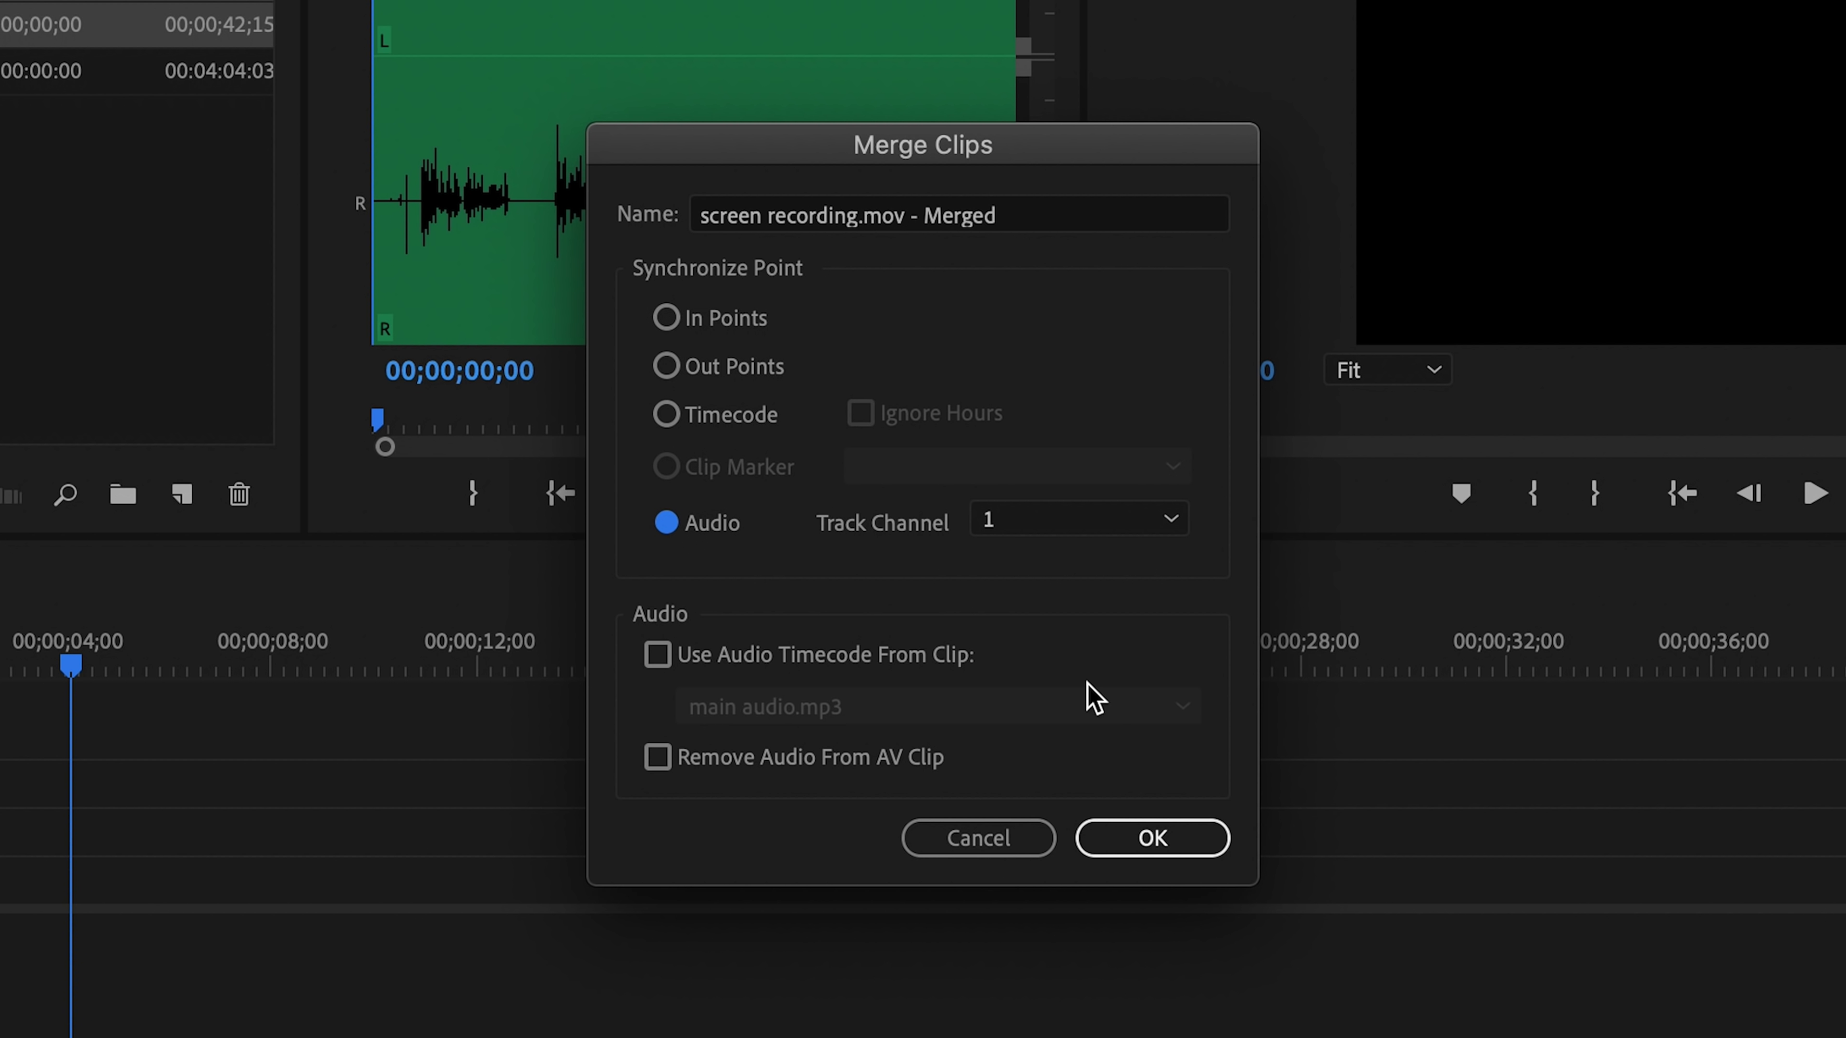
{"action": "left_click", "coordinate": [1152, 837]}
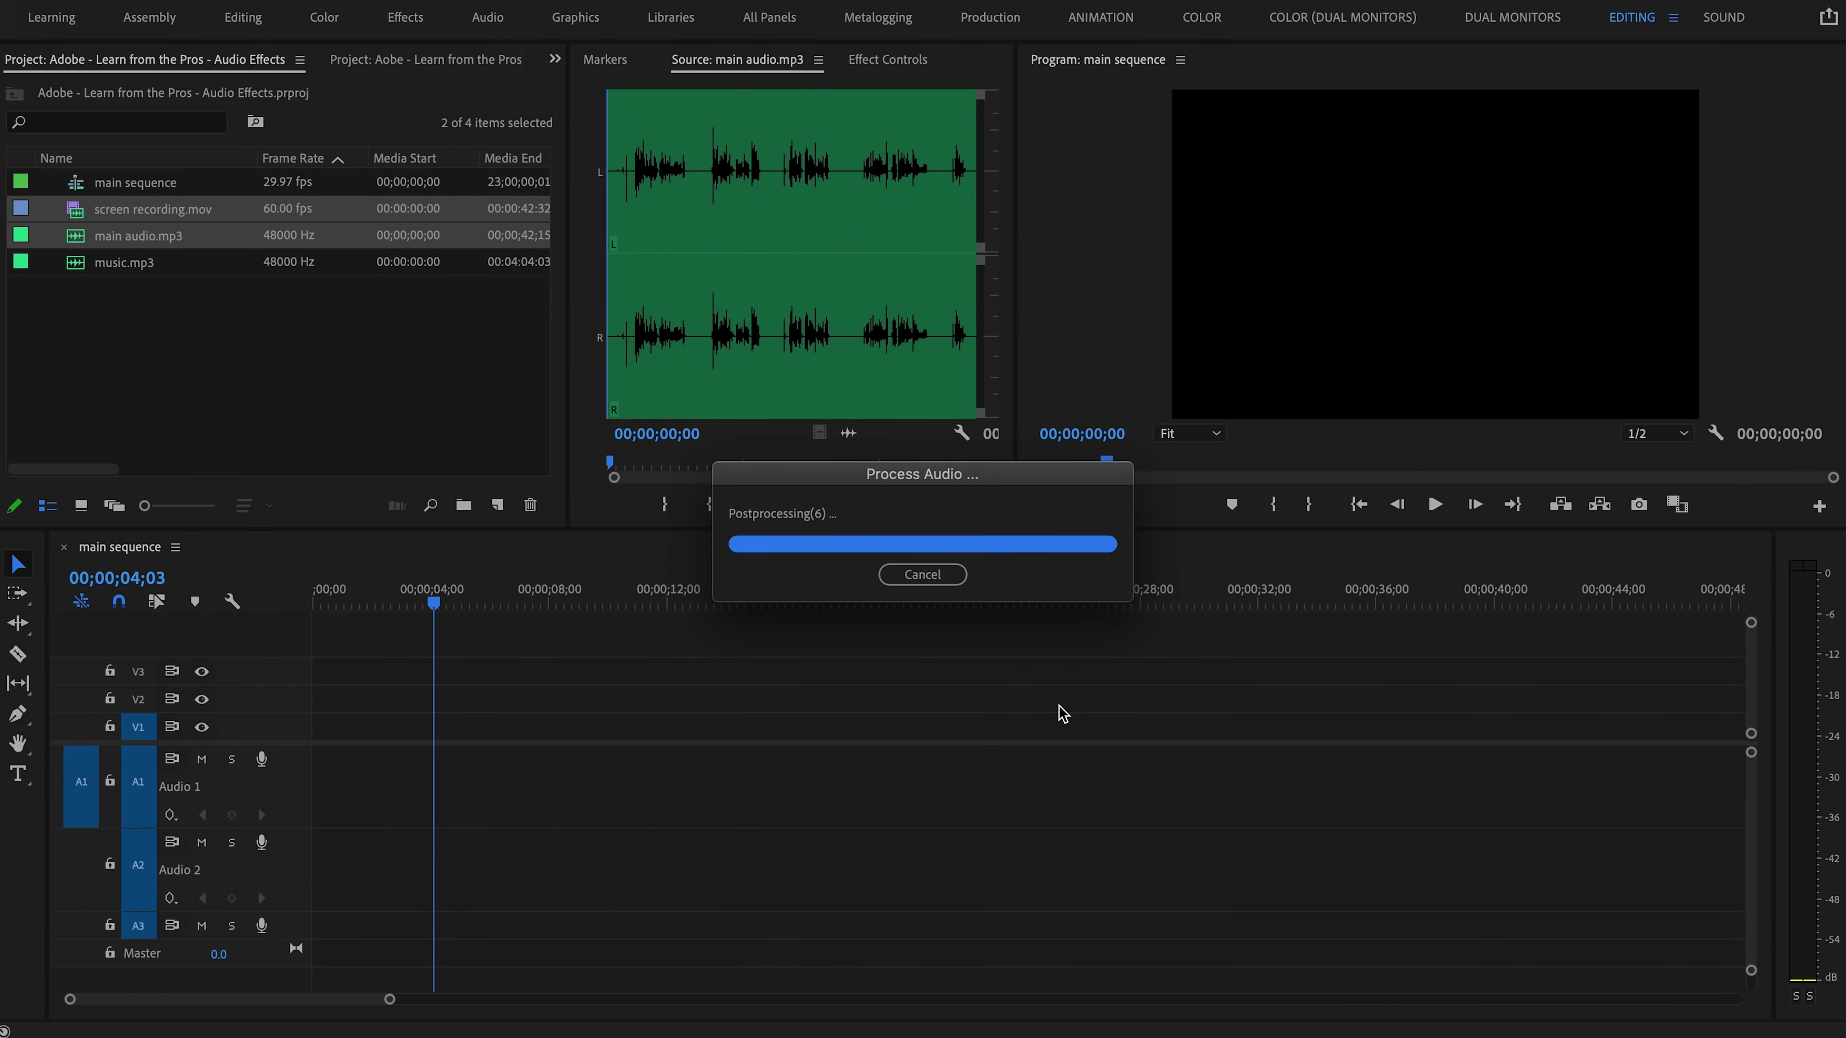
{"action": "left_click", "coordinate": [253, 329]}
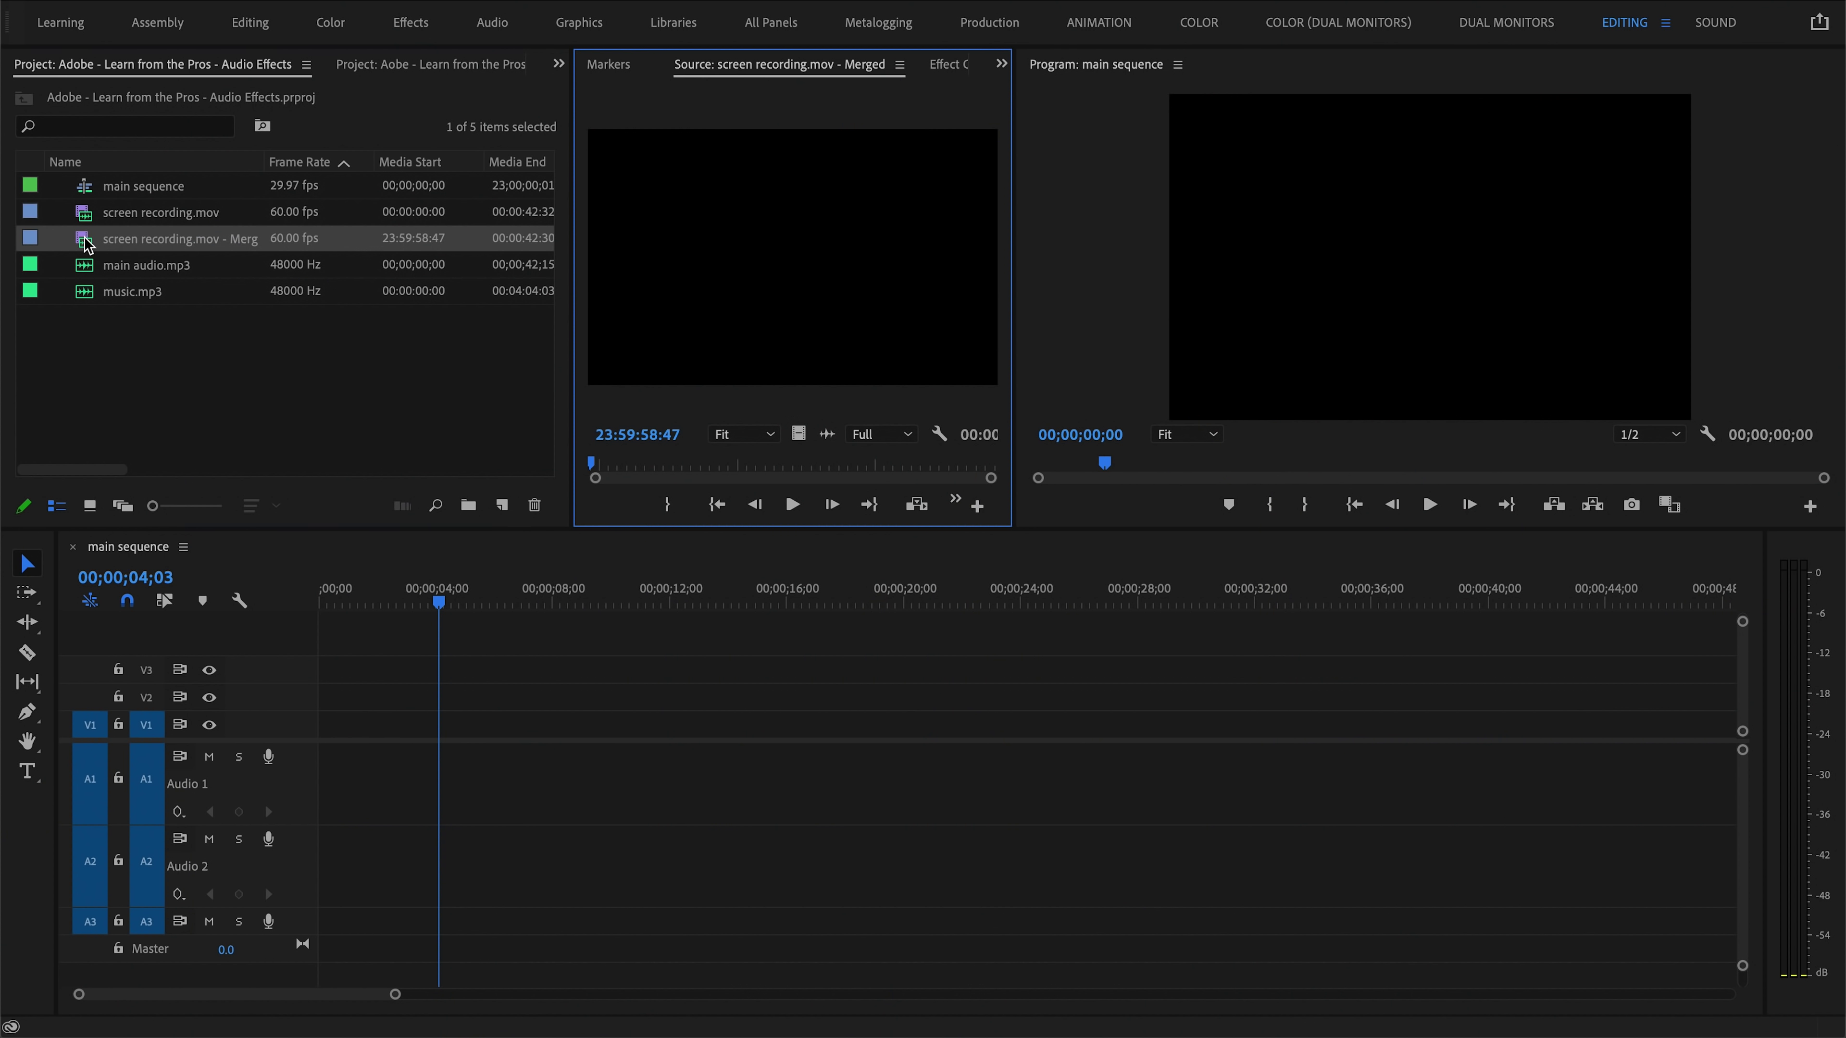
Step: Place the merged clip at the sequence start, match the sequence settings, and audition its audio
{"action": "left_click_drag", "start_coordinate": [88, 239], "coordinate": [318, 741]}
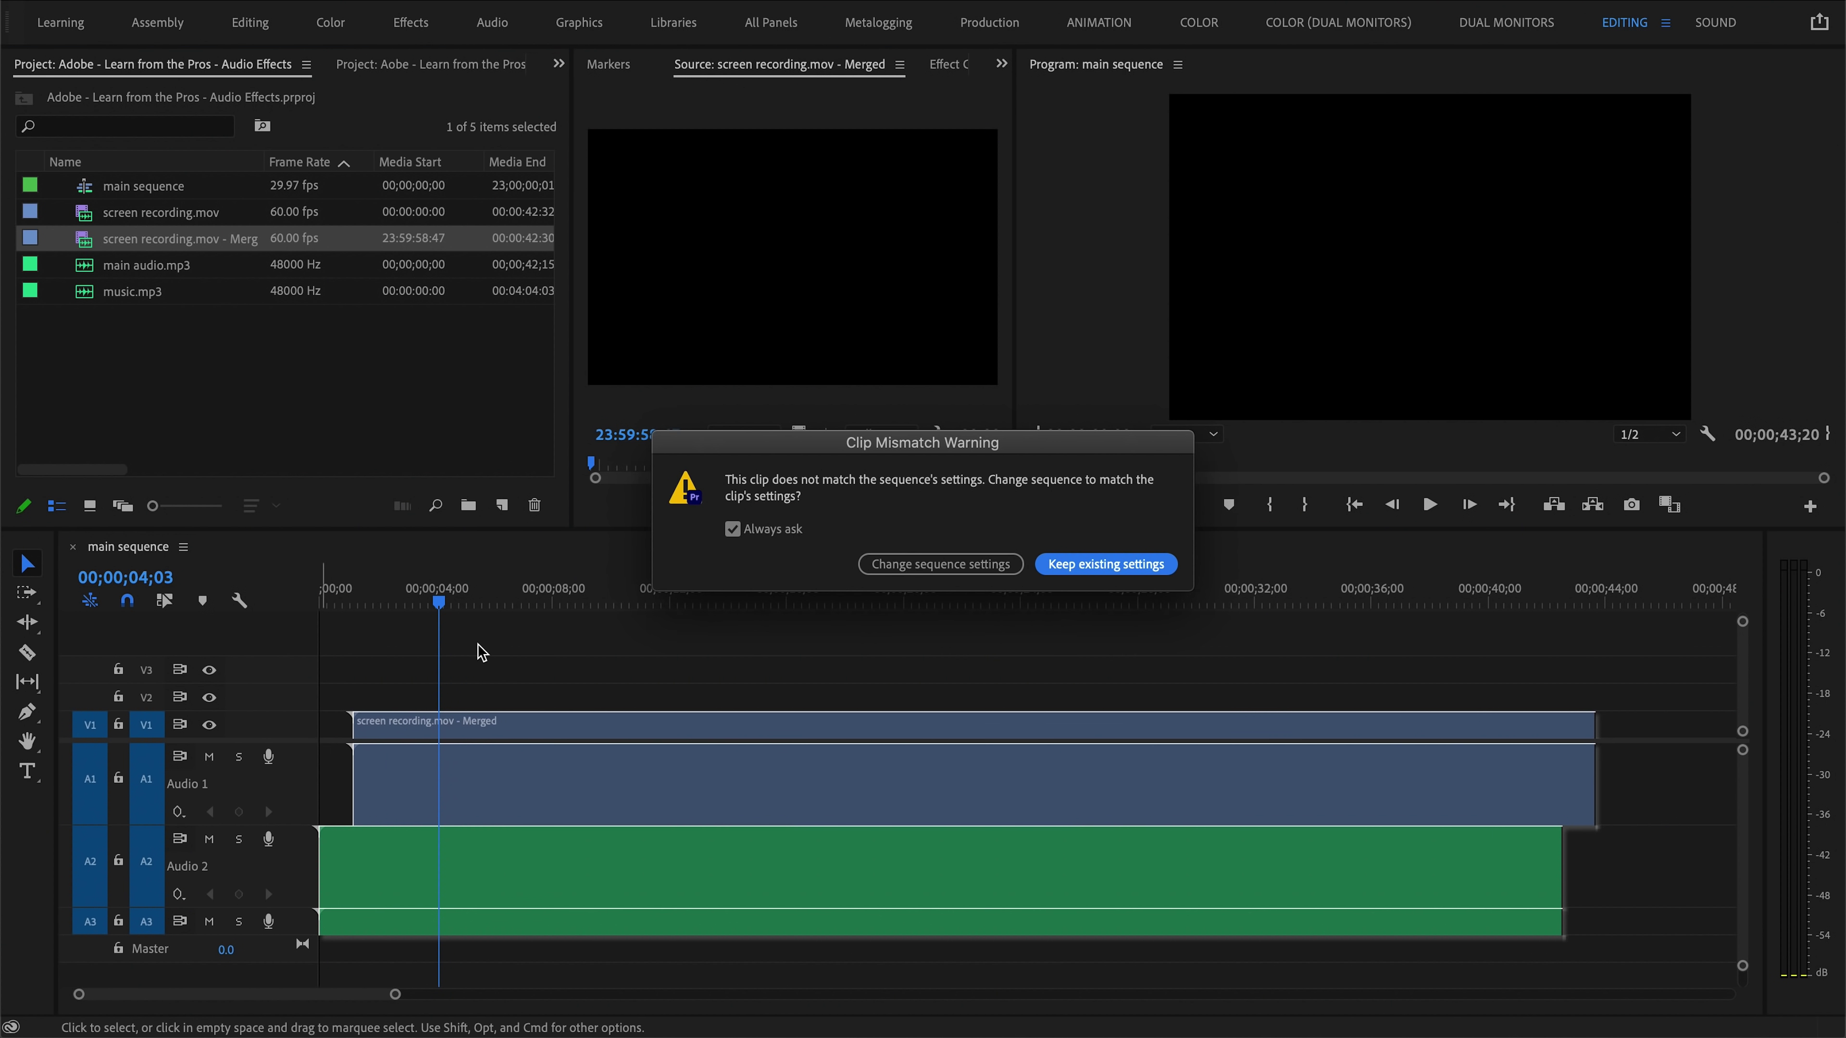
{"action": "left_click", "coordinate": [915, 572]}
{"action": "left_click", "coordinate": [560, 822]}
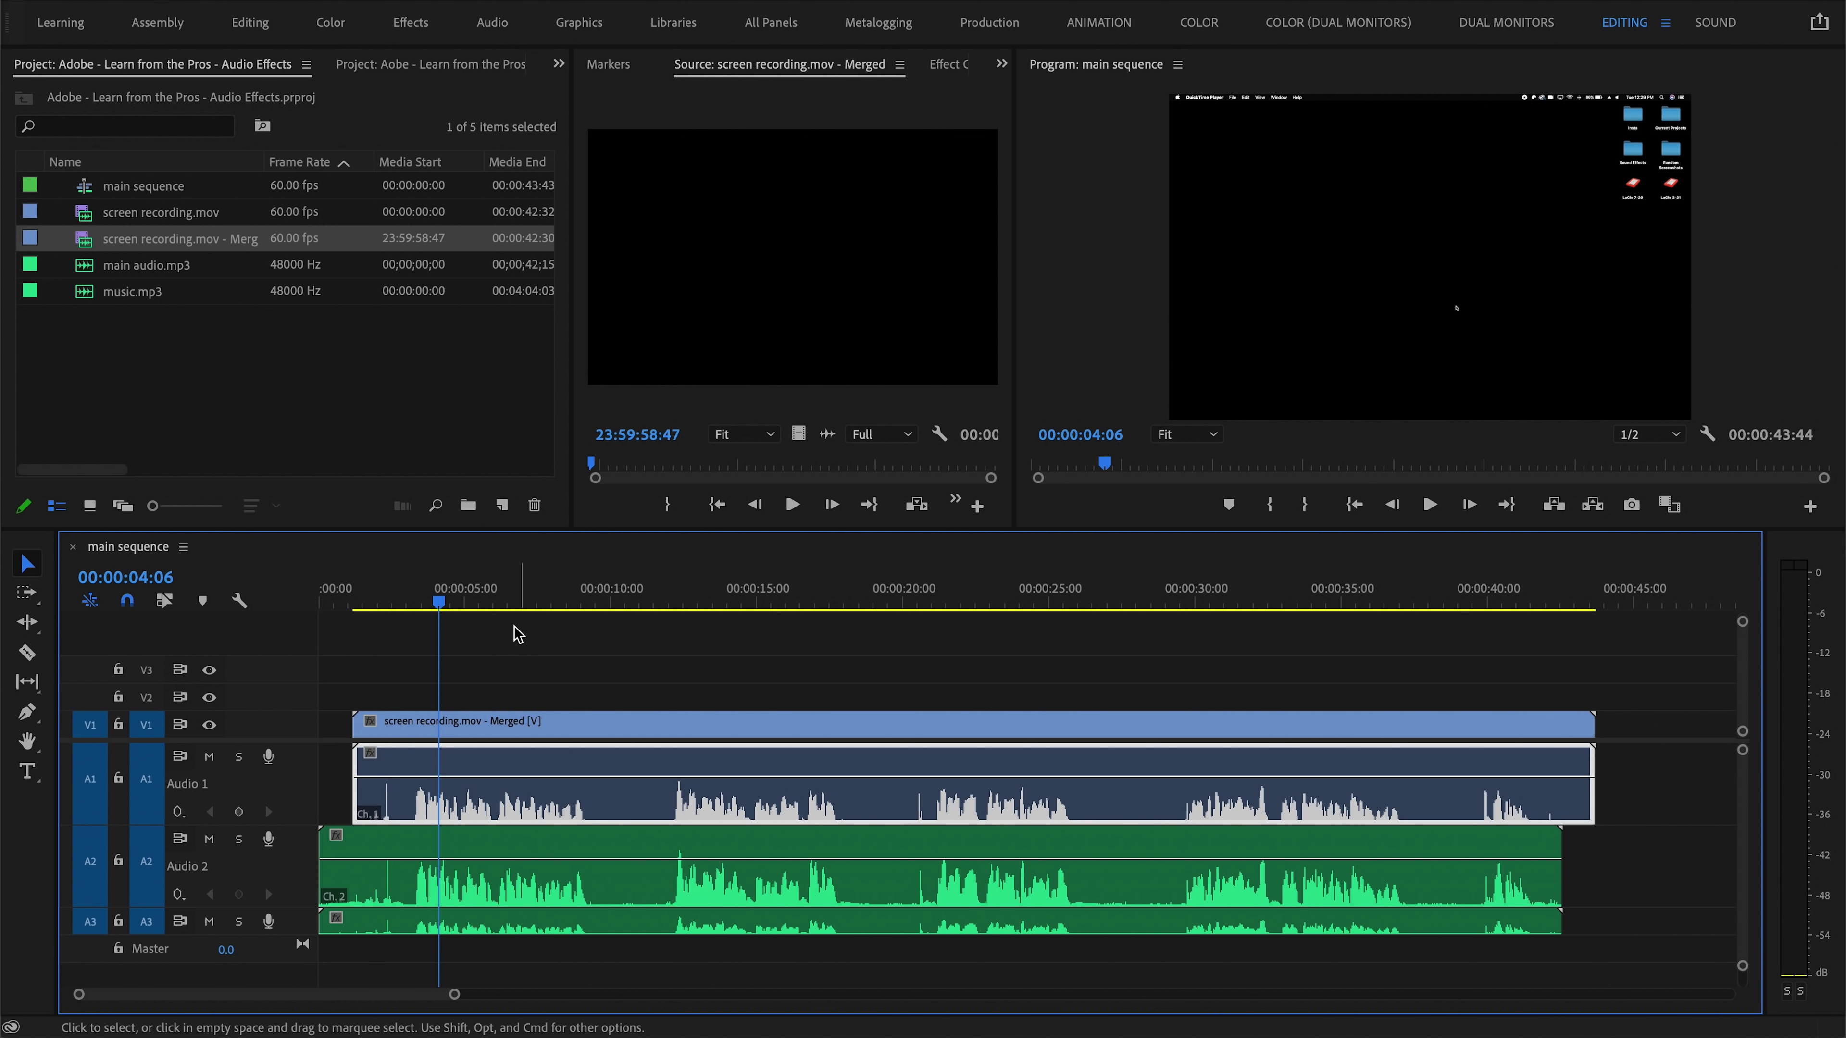
{"action": "left_click", "coordinate": [494, 605]}
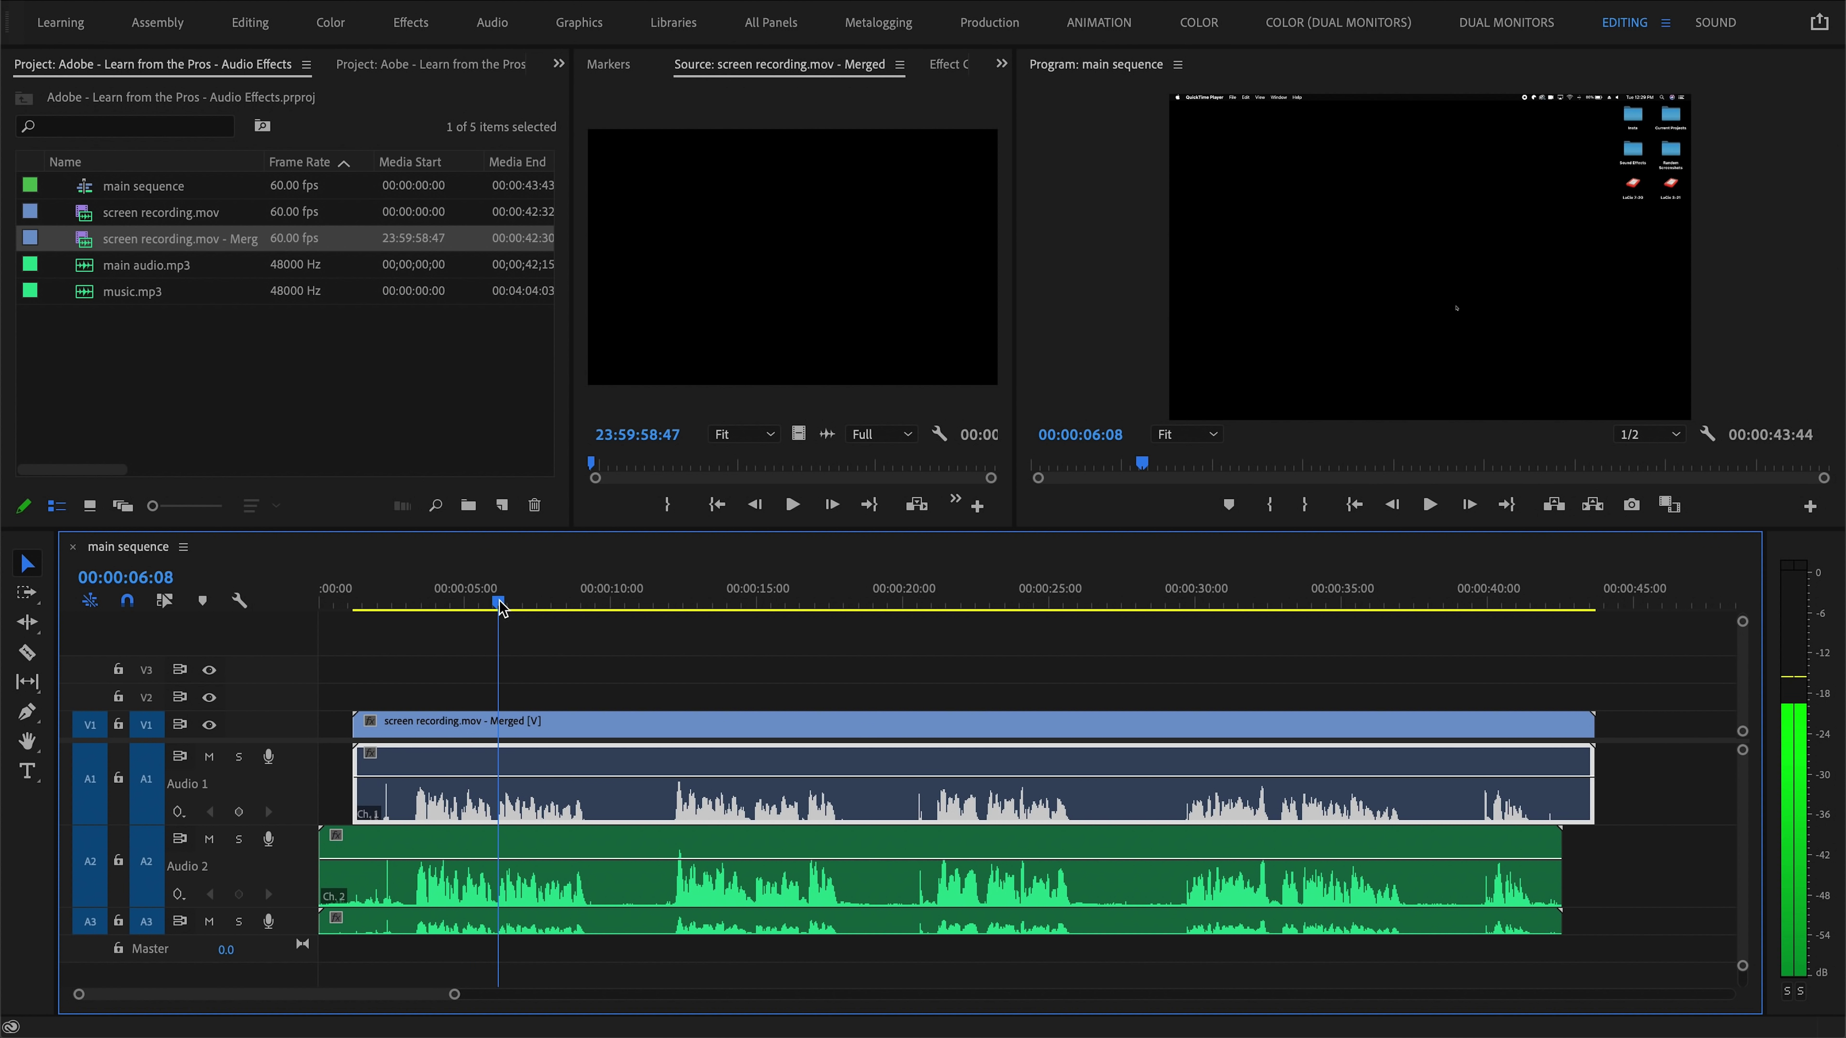
{"action": "left_click", "coordinate": [420, 605]}
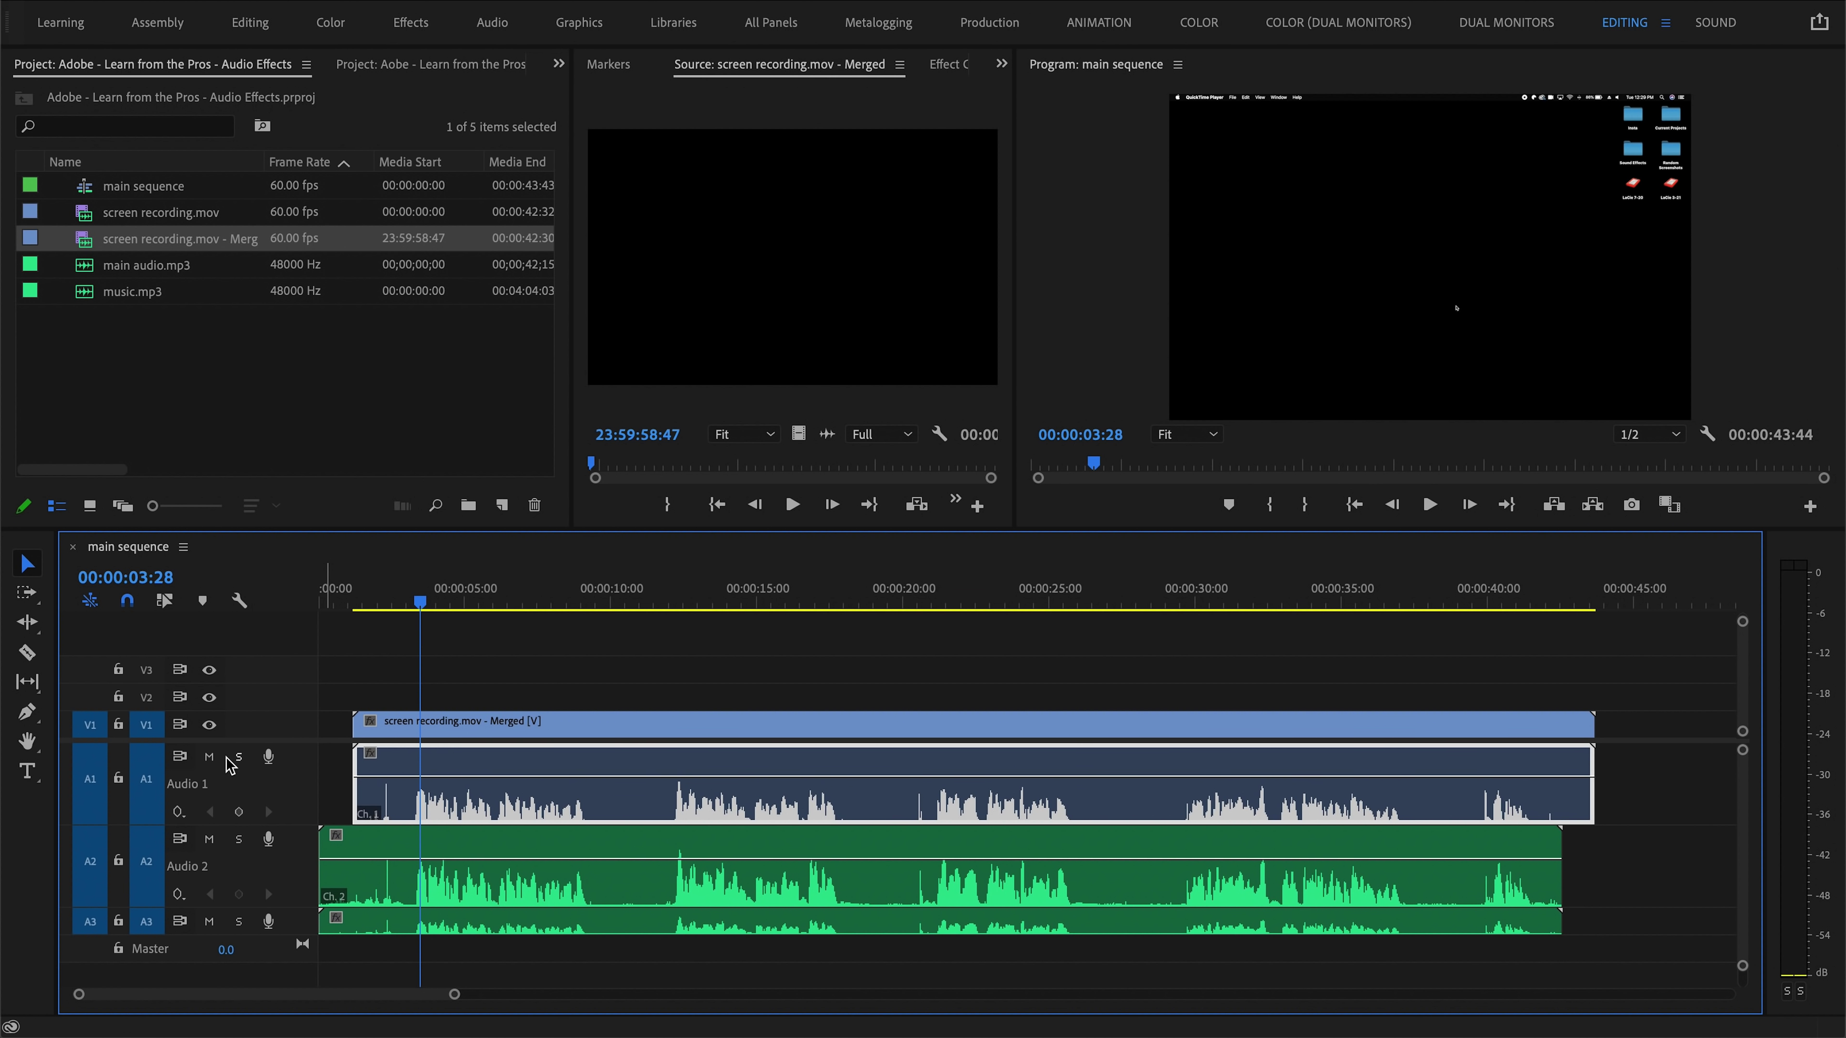
{"action": "key", "text": "space"}
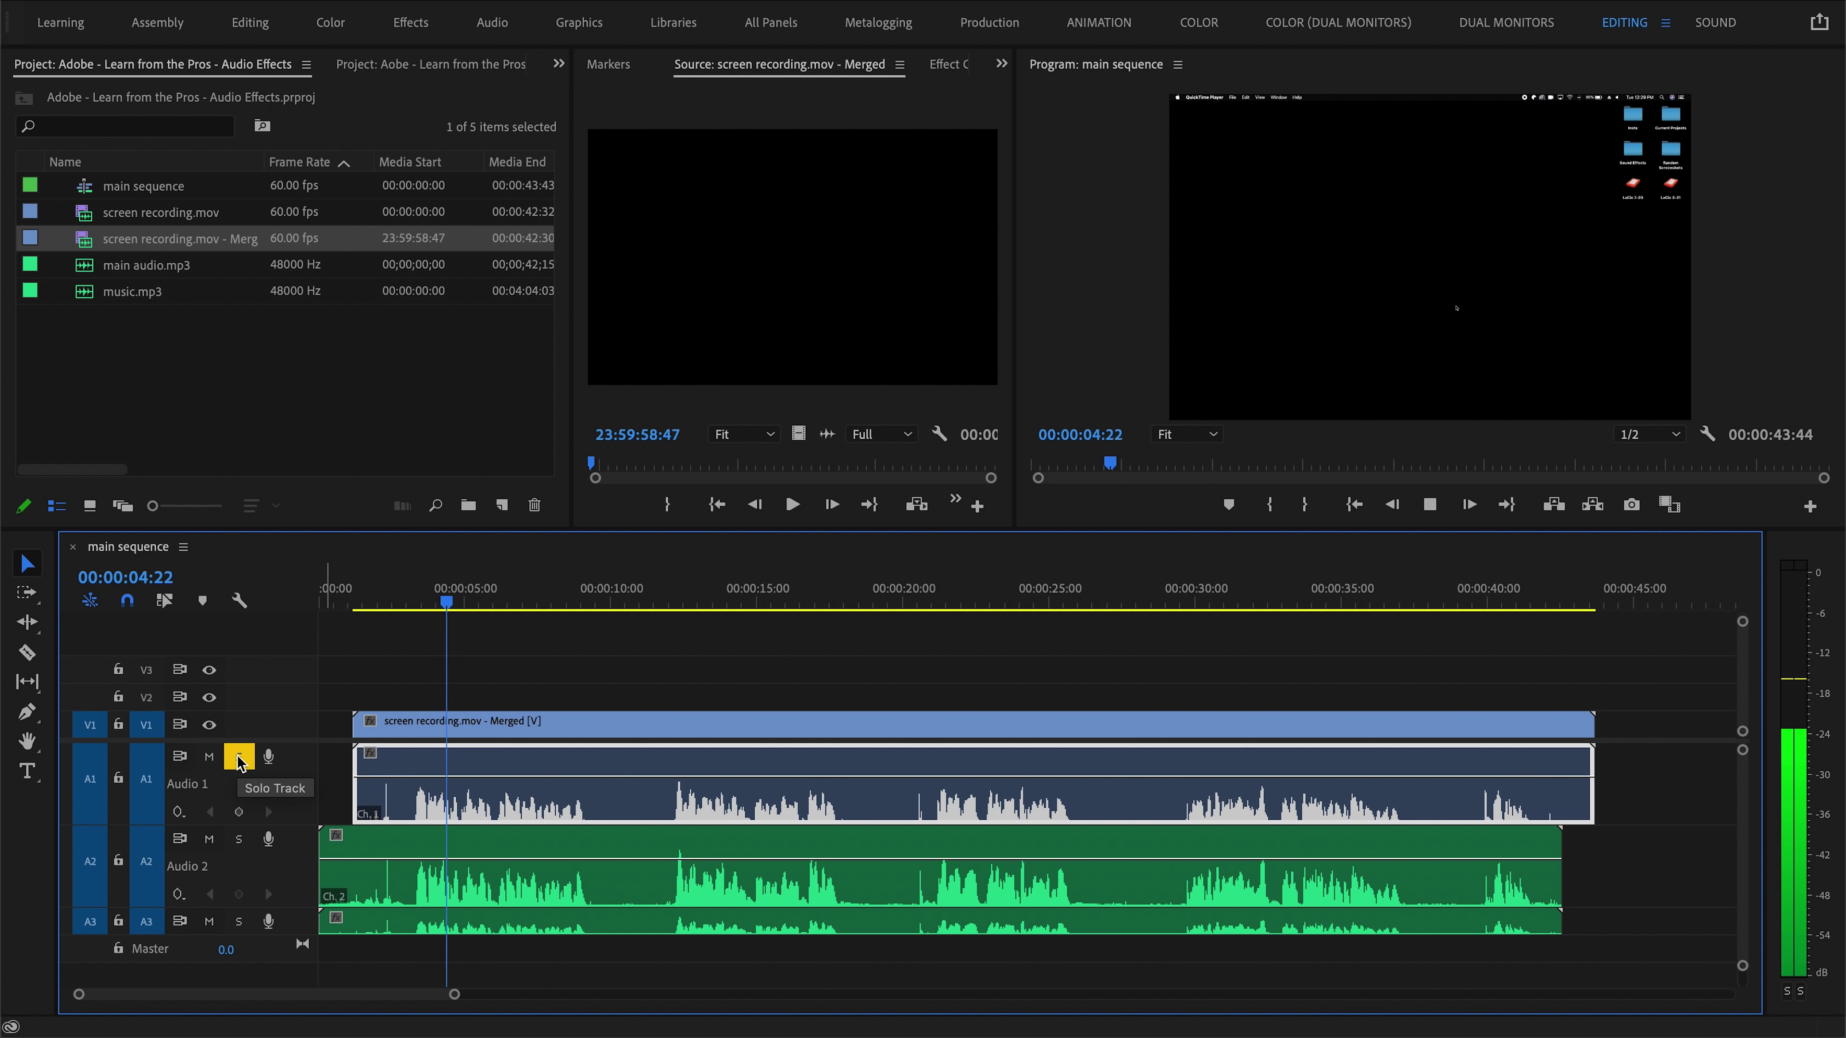
{"action": "key", "text": "space"}
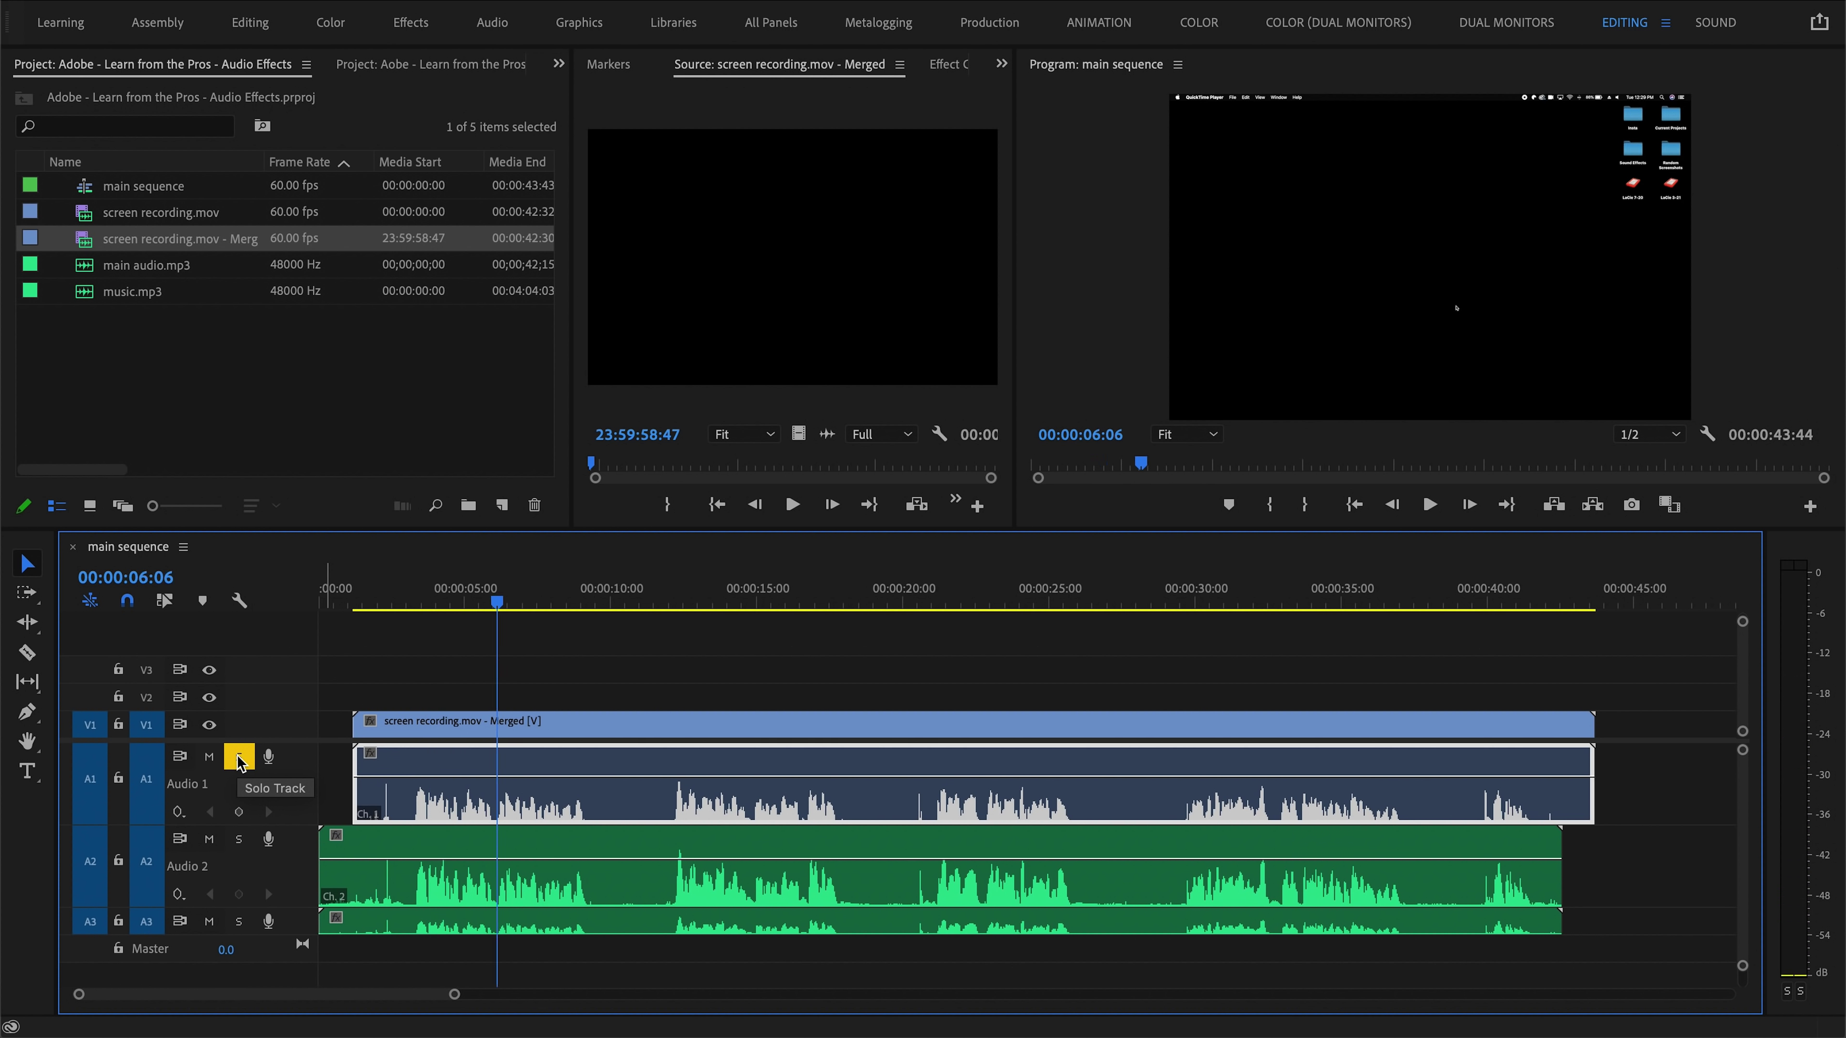
{"action": "left_click", "coordinate": [412, 593]}
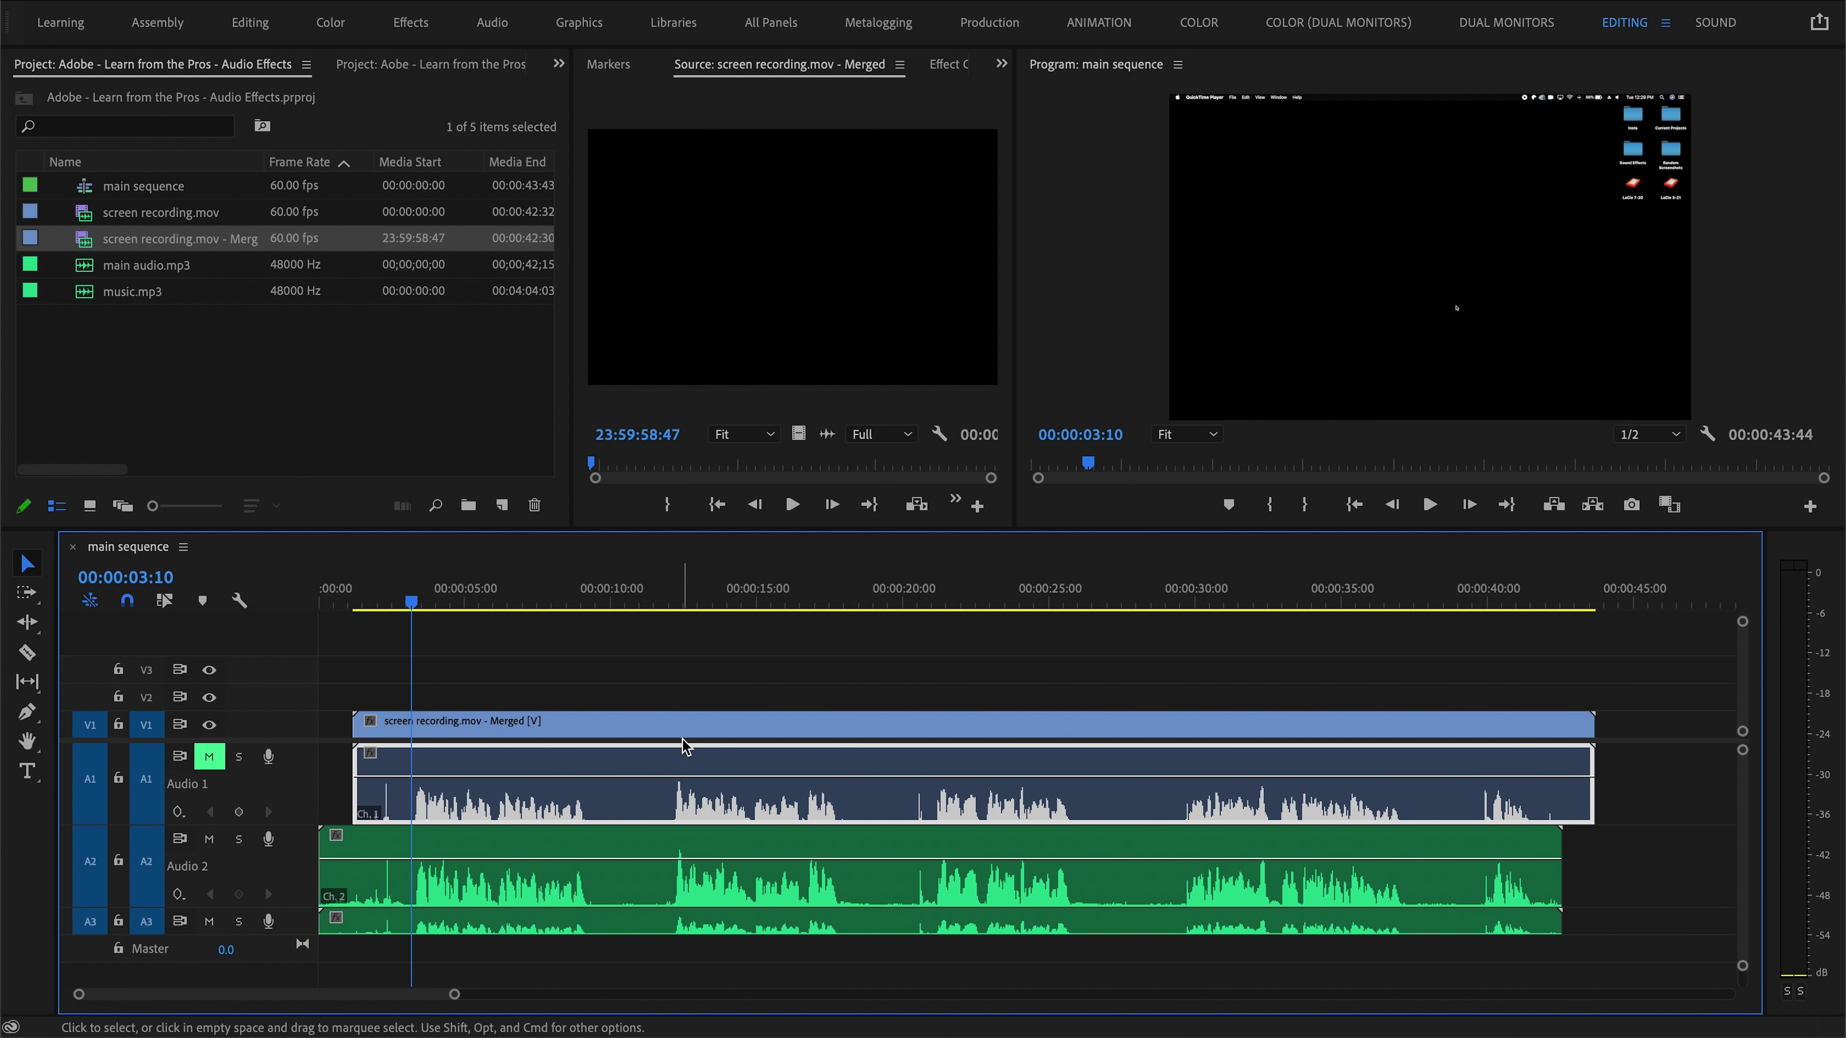
{"action": "key", "text": "space"}
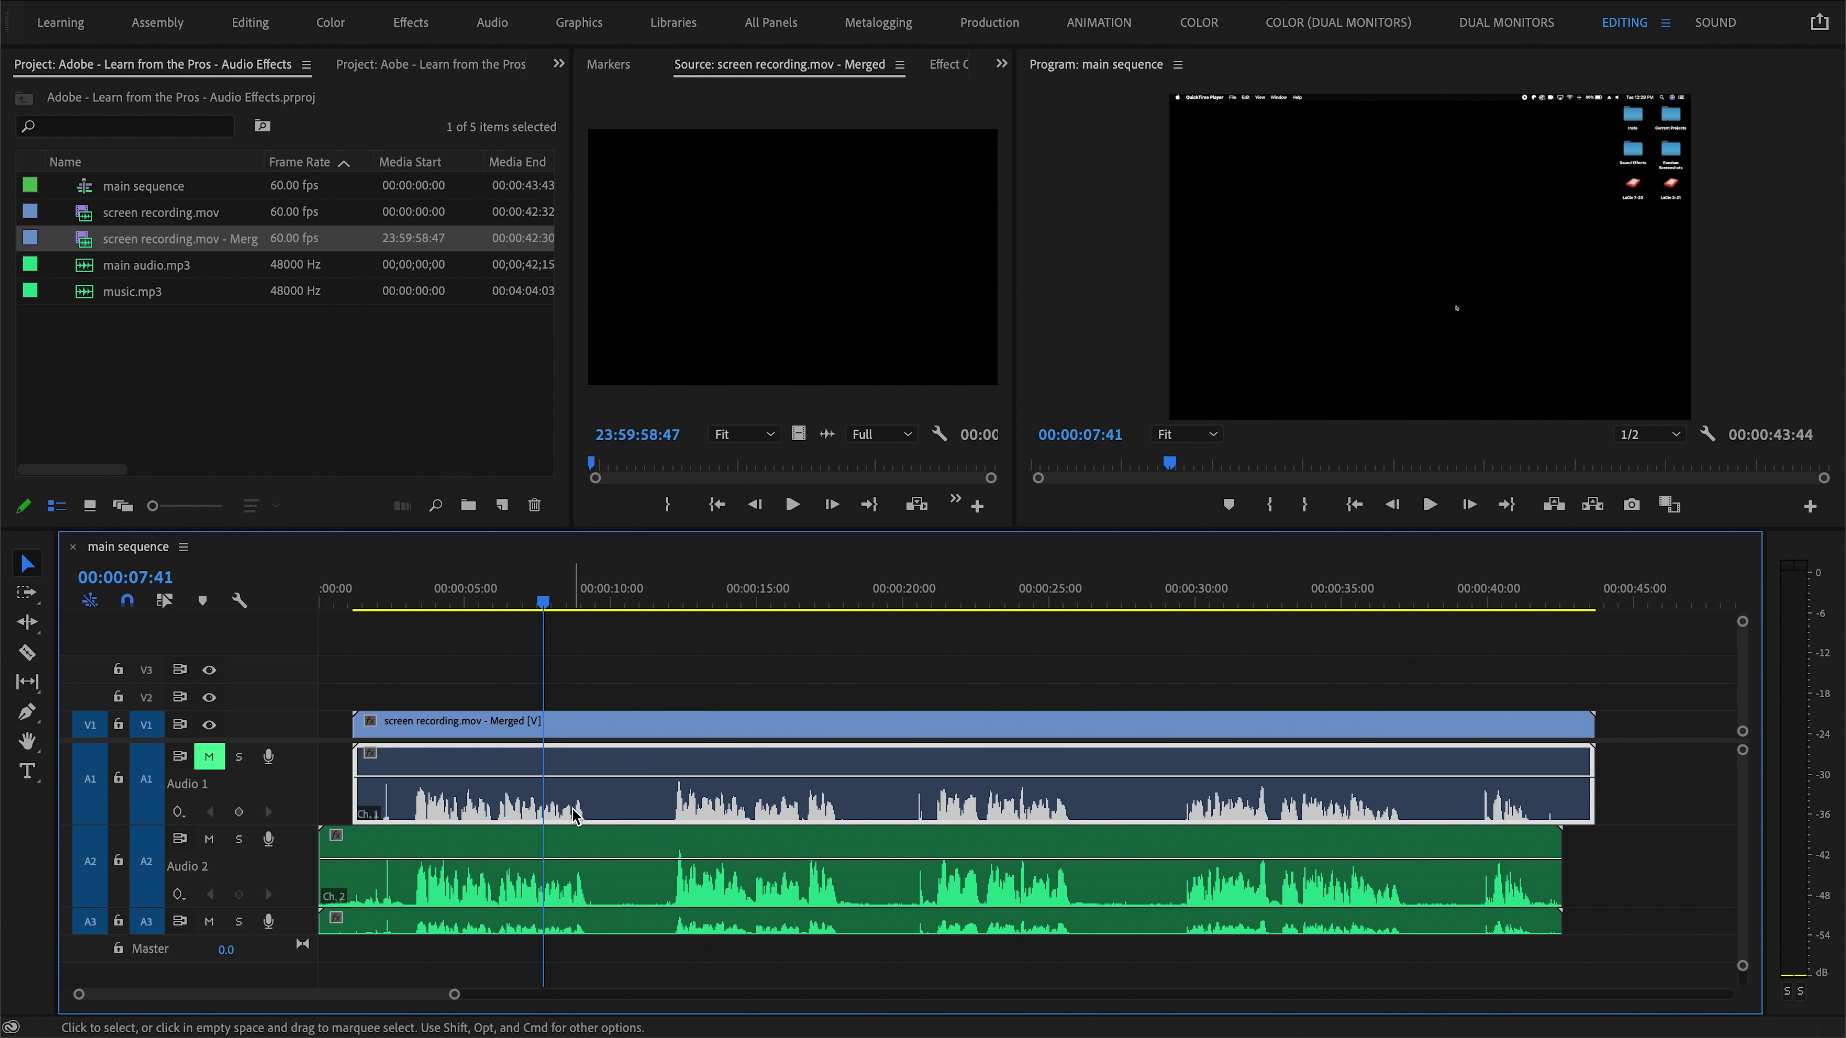
Step: Replace the merged audio with the mic audio on Audio 1, trimming video and audio ends to match
{"action": "key", "text": "Delete"}
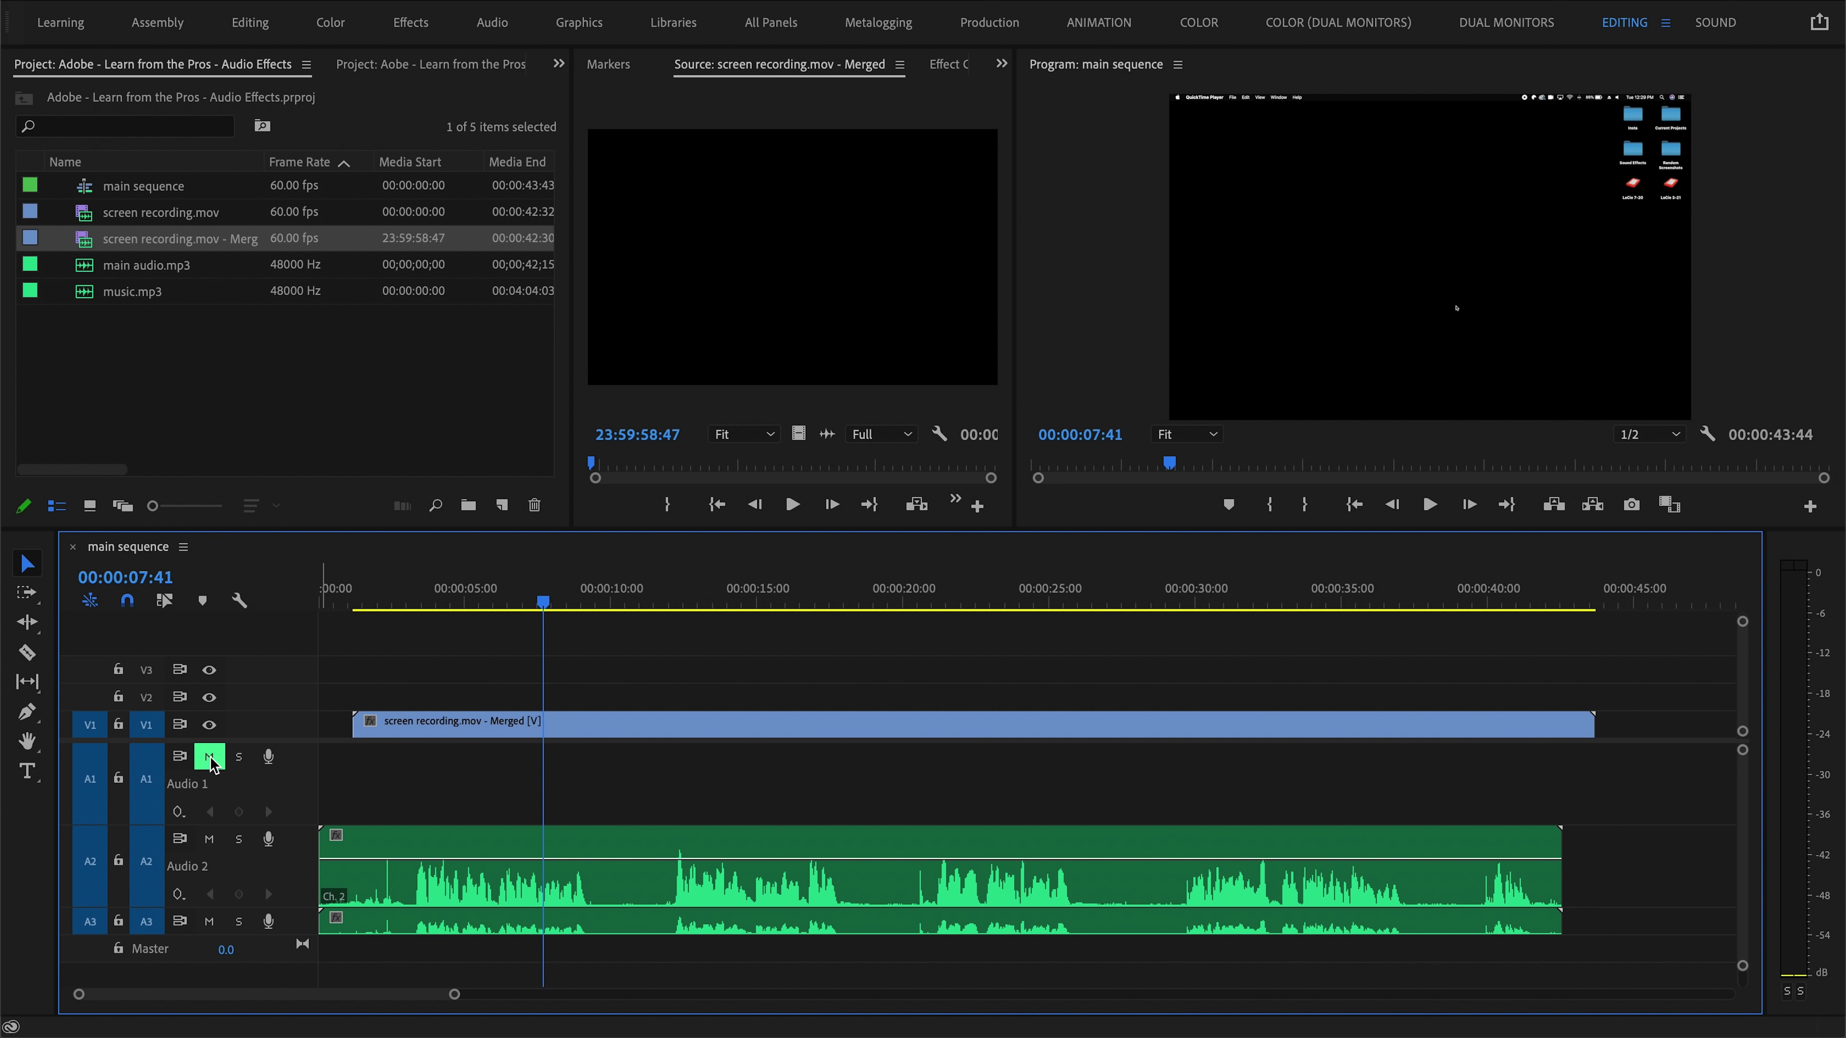
{"action": "left_click_drag", "start_coordinate": [584, 843], "coordinate": [483, 801]}
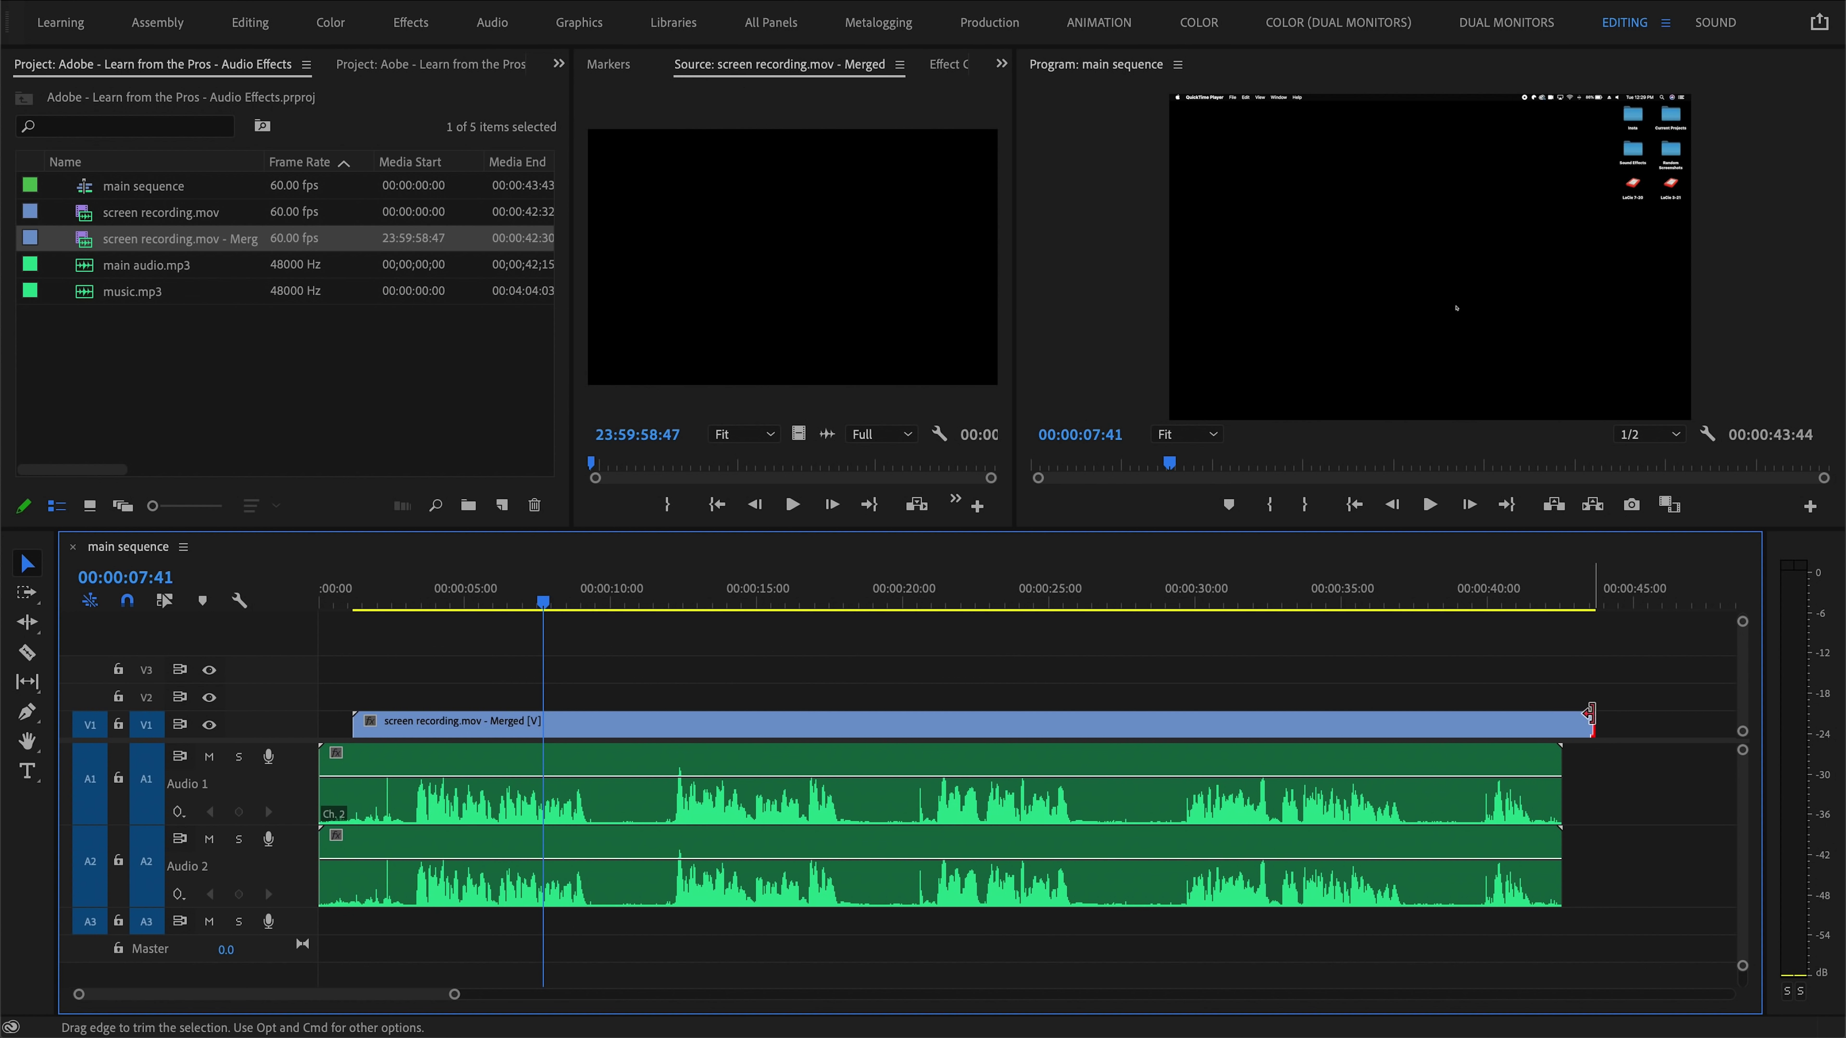
{"action": "left_click_drag", "start_coordinate": [1591, 716], "coordinate": [1560, 716]}
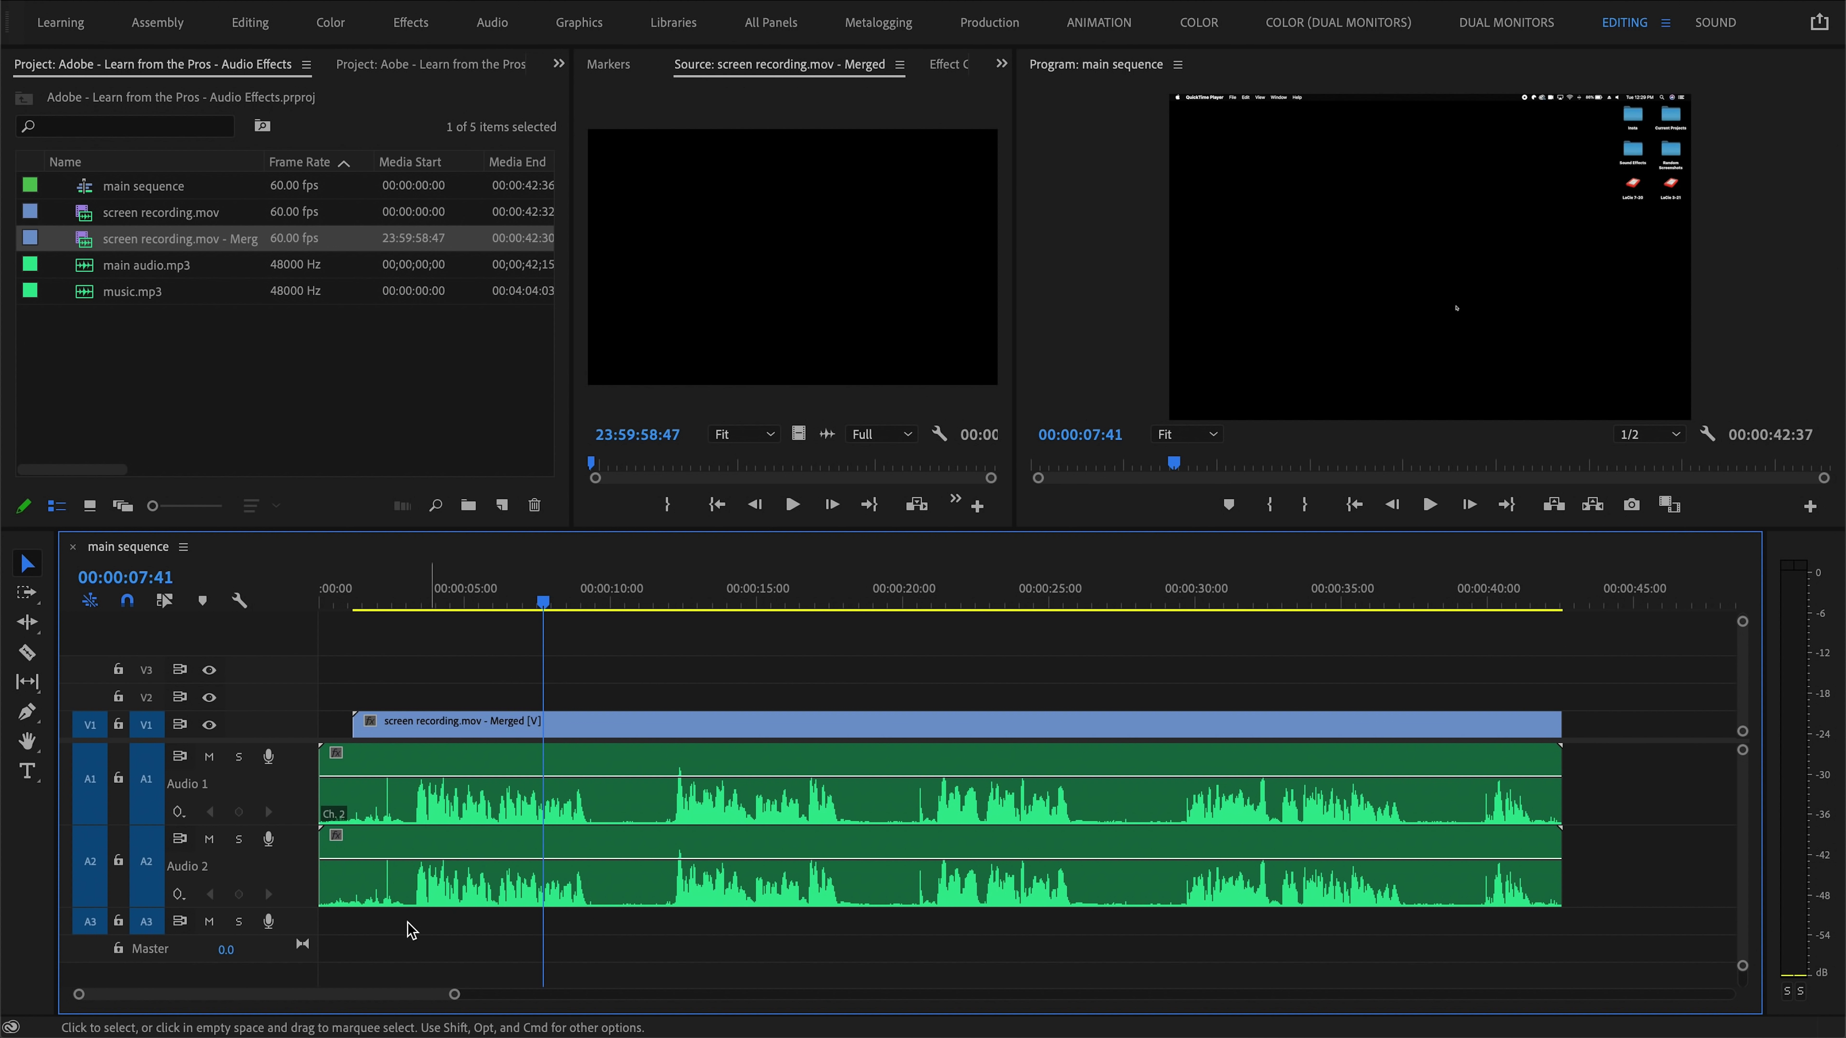
{"action": "left_click", "coordinate": [363, 800]}
{"action": "left_click_drag", "start_coordinate": [324, 781], "coordinate": [353, 782]}
{"action": "left_click", "coordinate": [372, 703]}
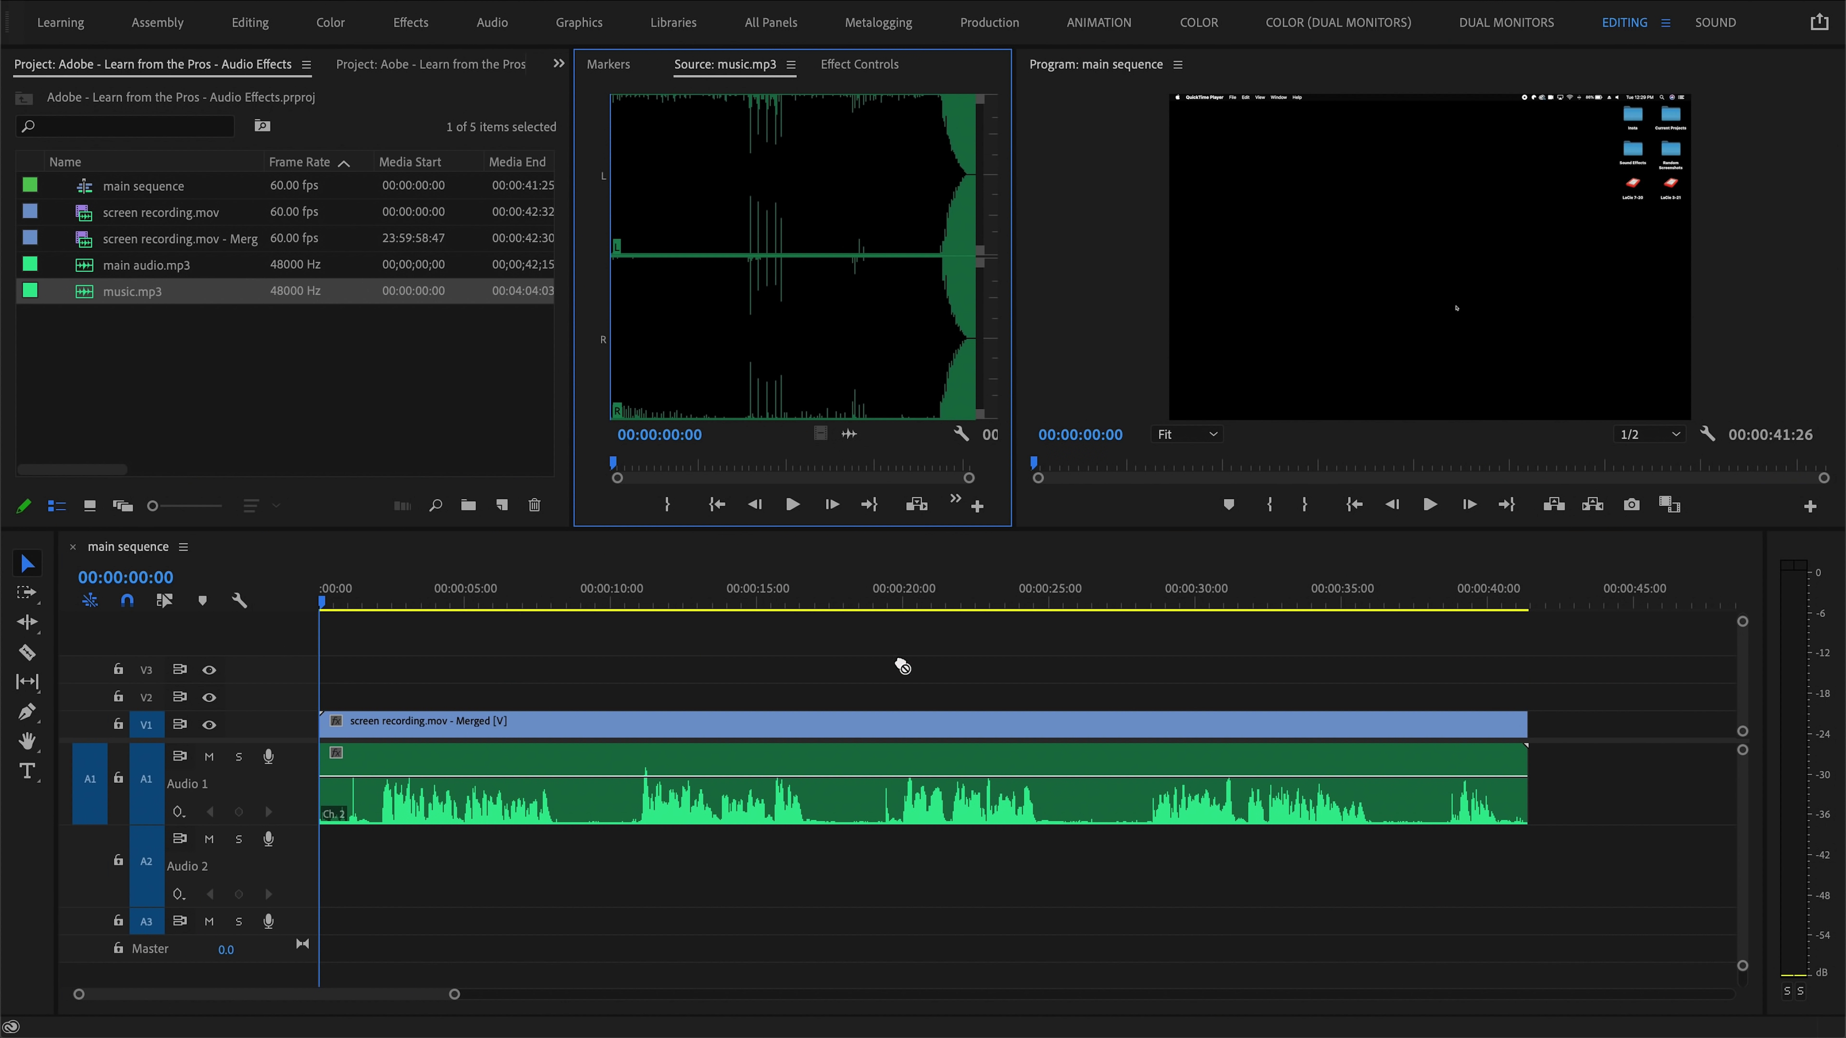
Step: Place music.mp3 on Audio 2 at the start of the main sequence
{"action": "left_click_drag", "start_coordinate": [903, 666], "coordinate": [513, 825]}
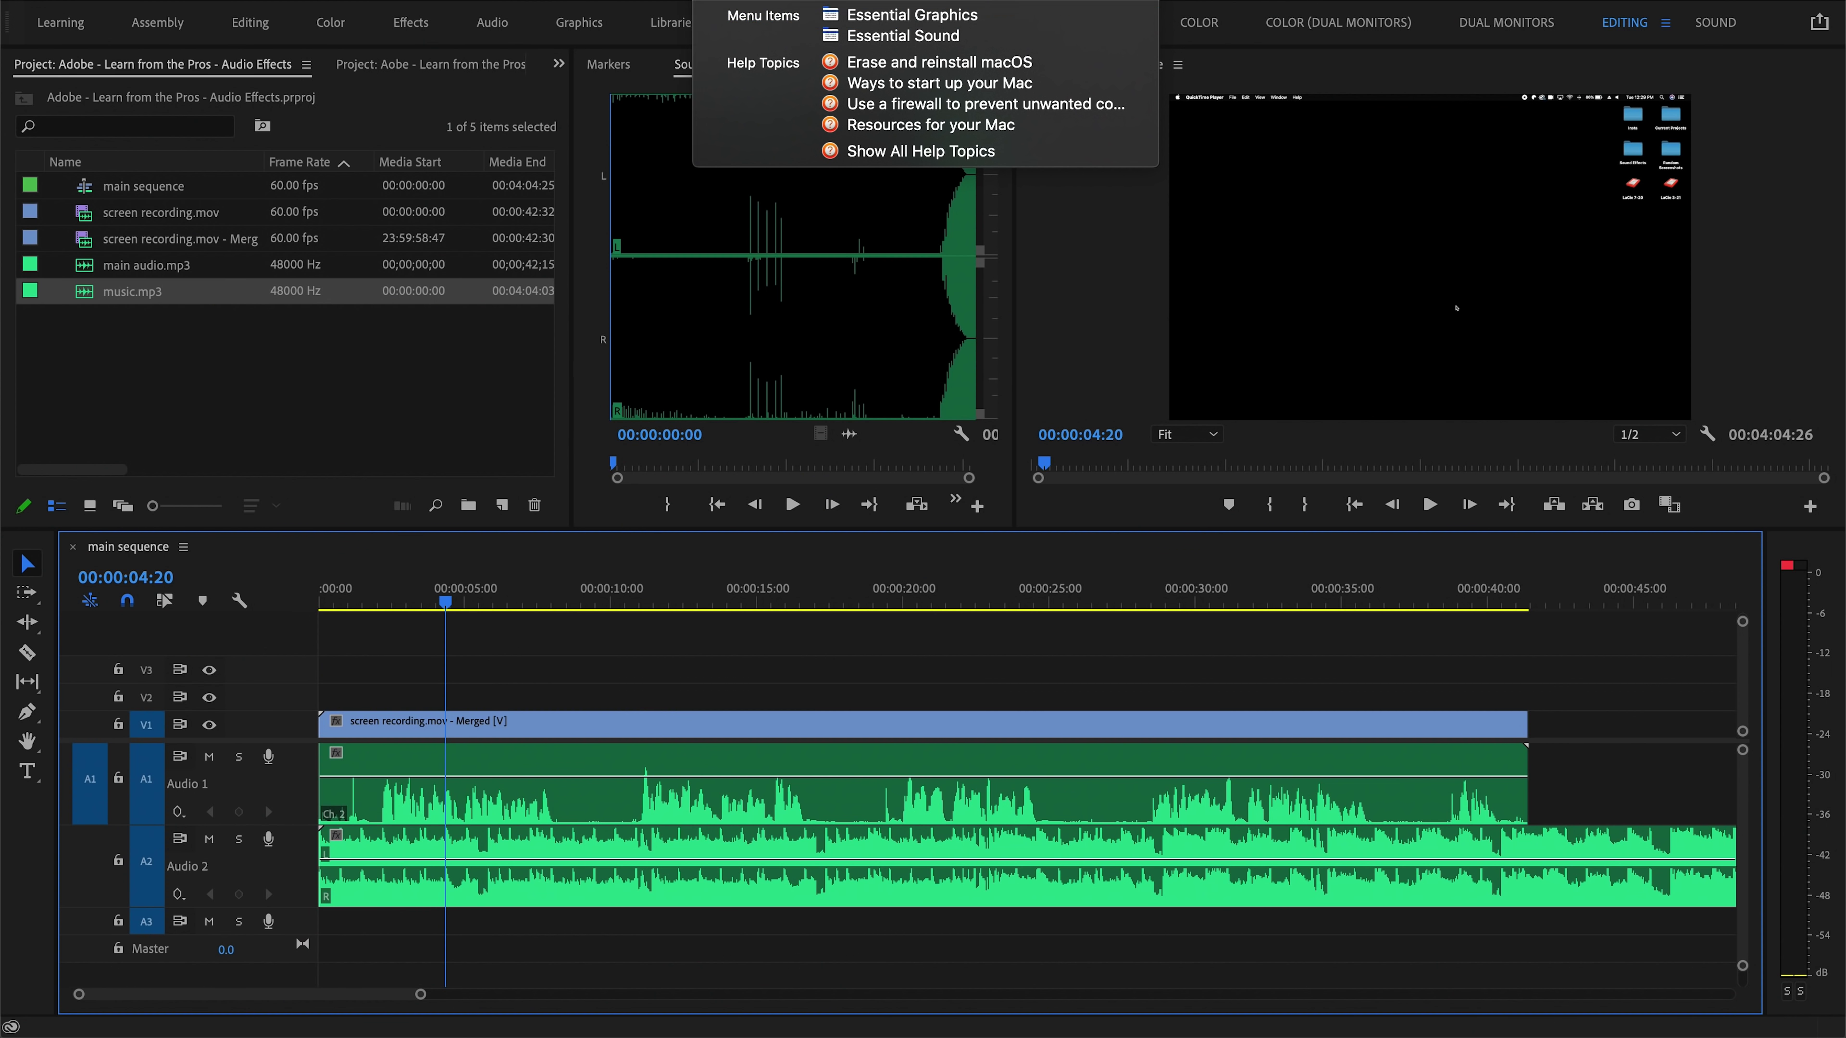
Step: In Essential Sound, tag the recording's audio as Dialogue and the music as Music
{"action": "left_click", "coordinate": [903, 35]}
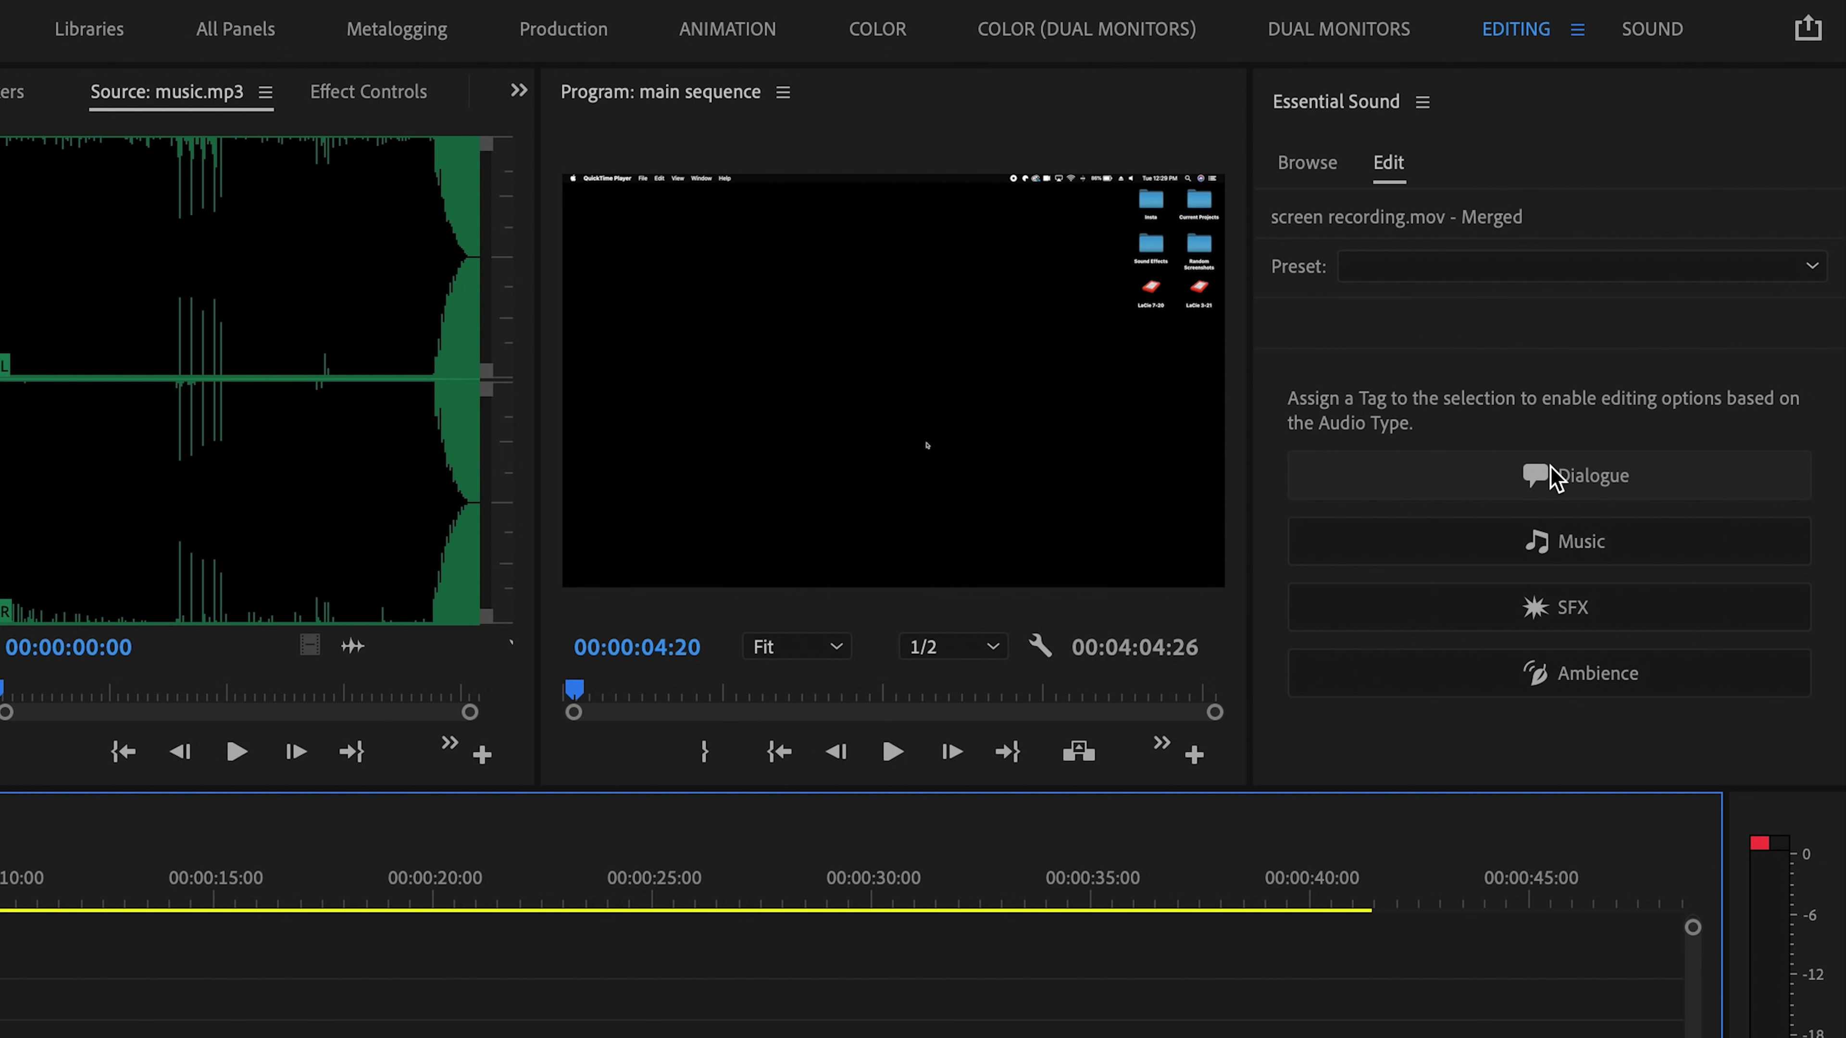
{"action": "left_click", "coordinate": [1567, 476]}
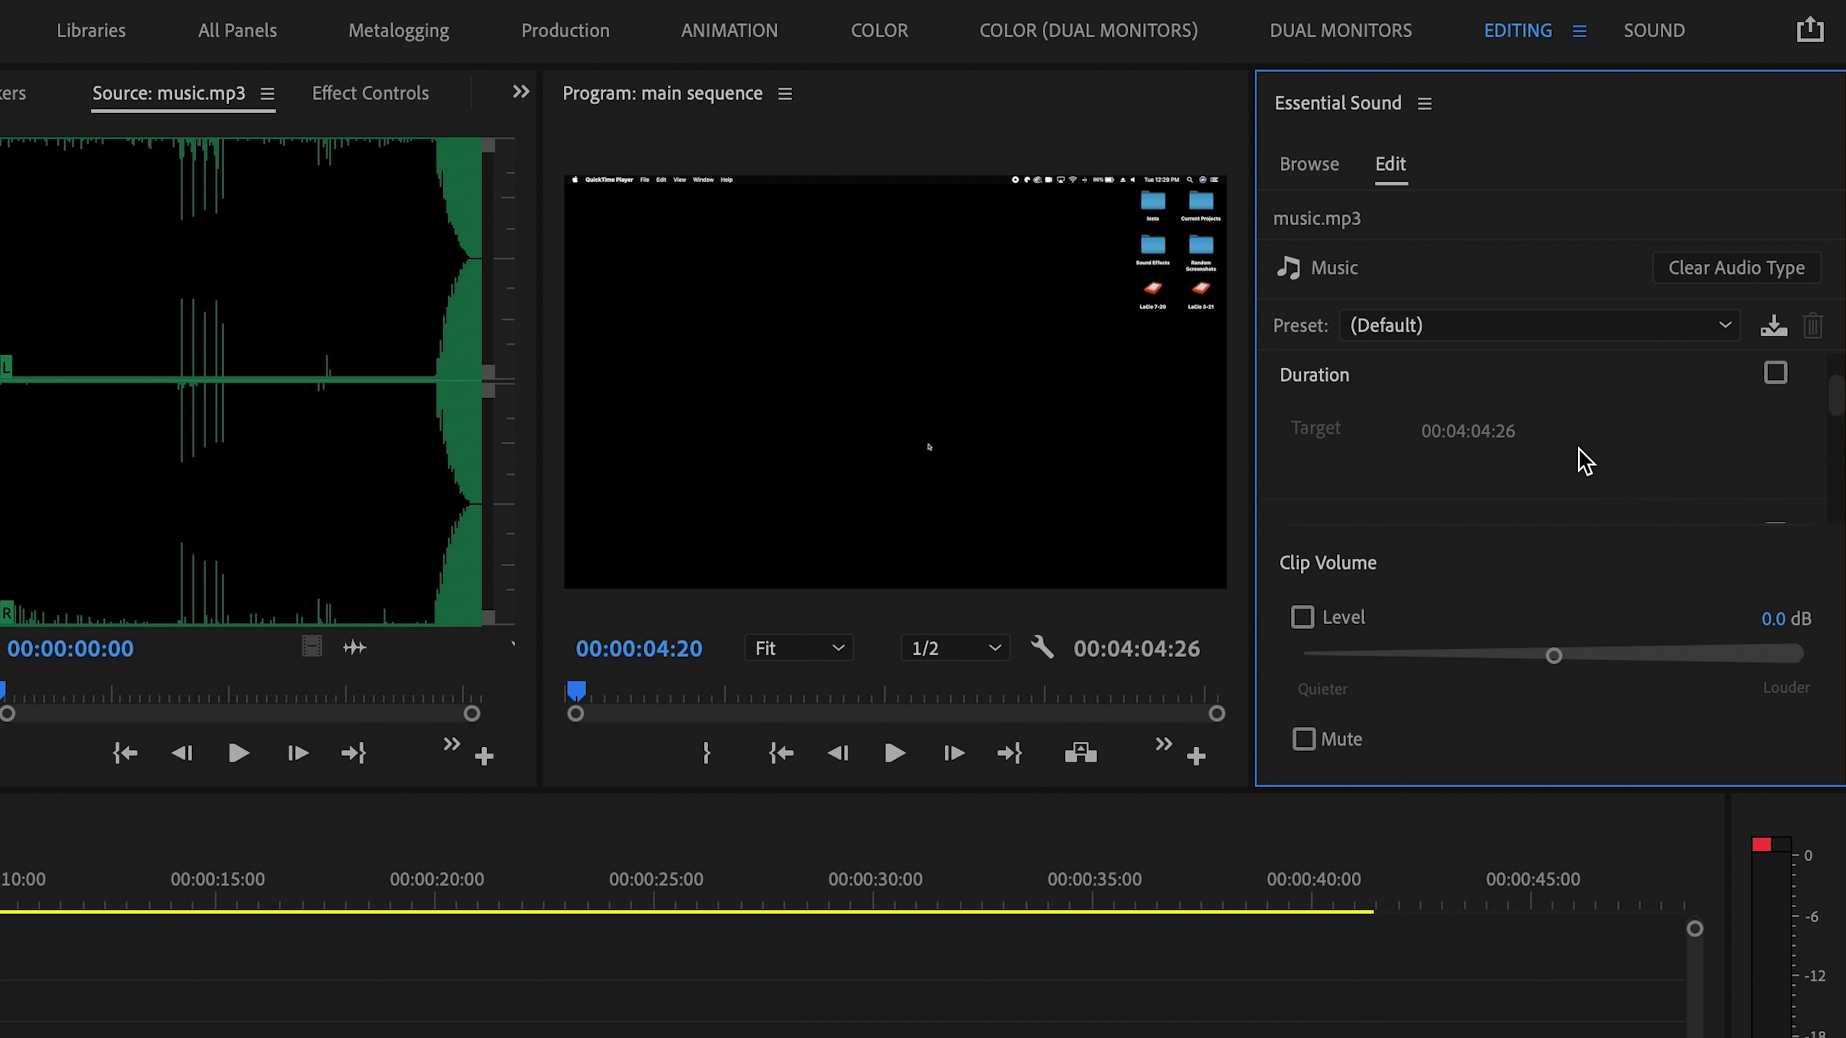
{"action": "scroll", "coordinate": [1584, 459], "scroll_direction": "down", "scroll_amount": 2}
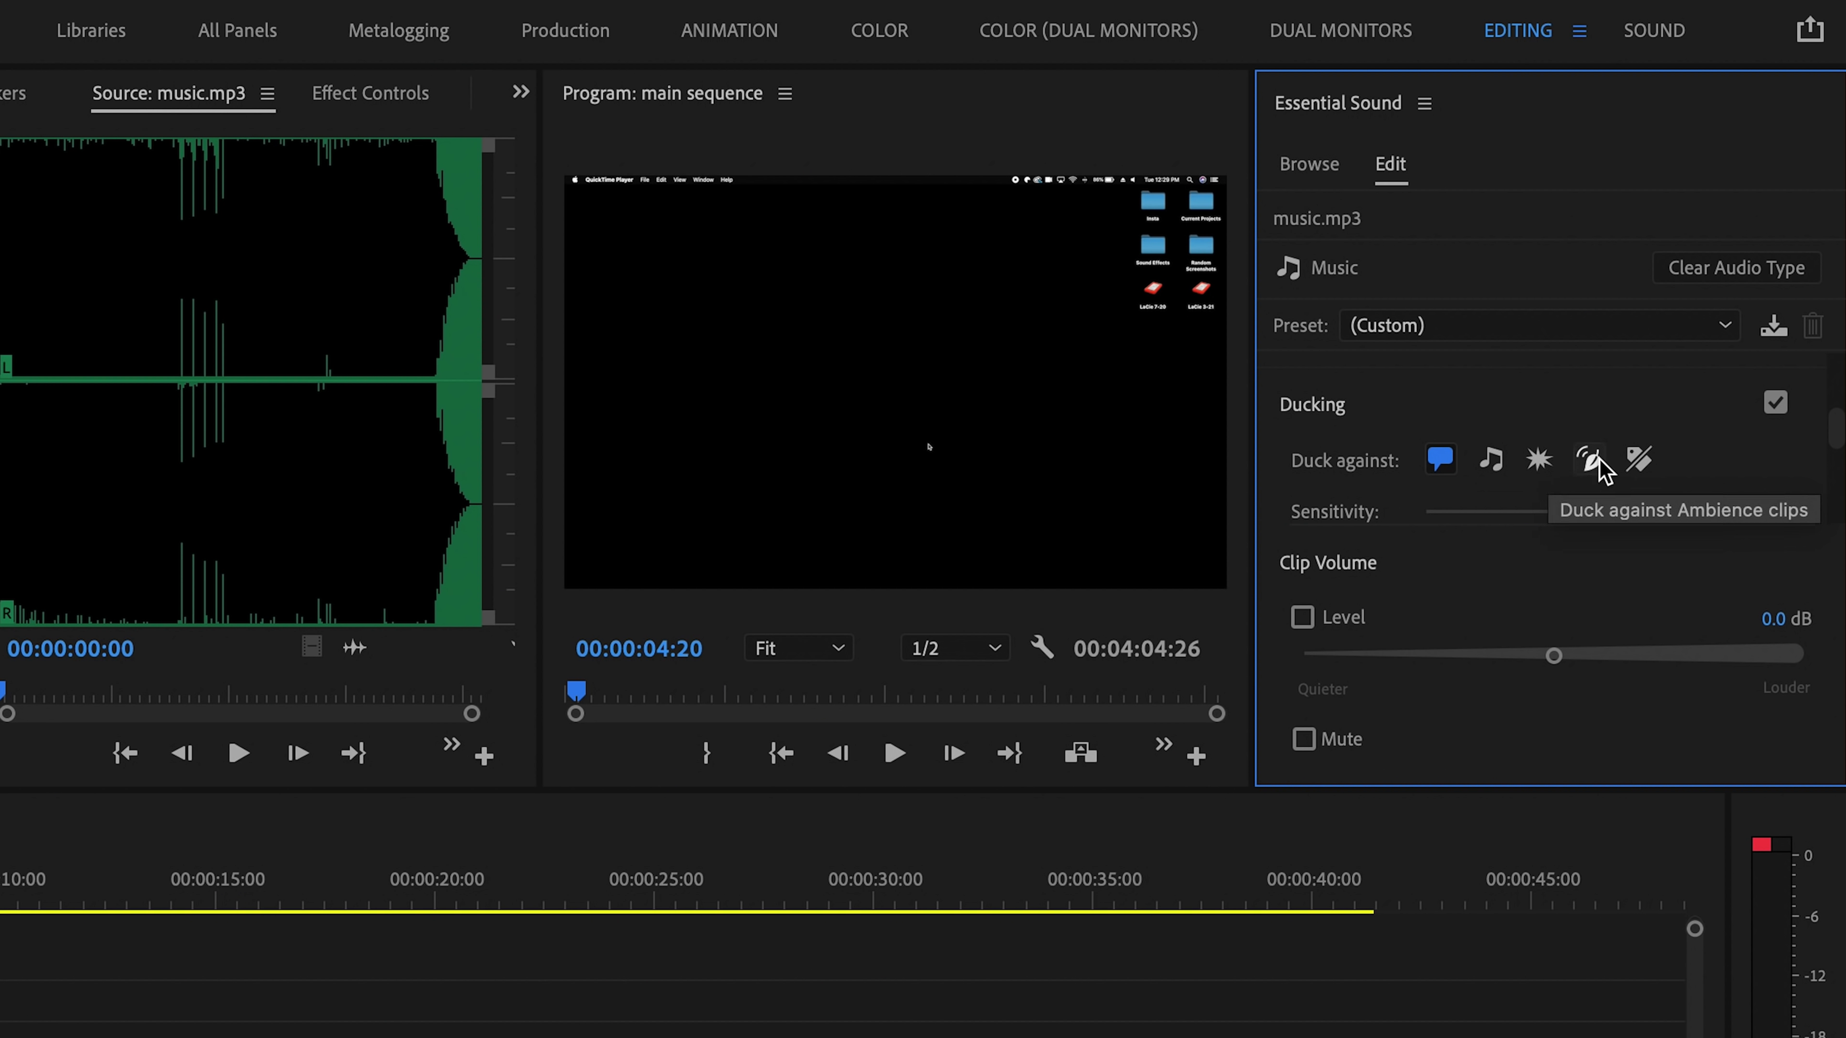
Step: Duck the music against Dialogue by -21.9 dB and generate the ducking keyframes
{"action": "left_click", "coordinate": [1442, 460]}
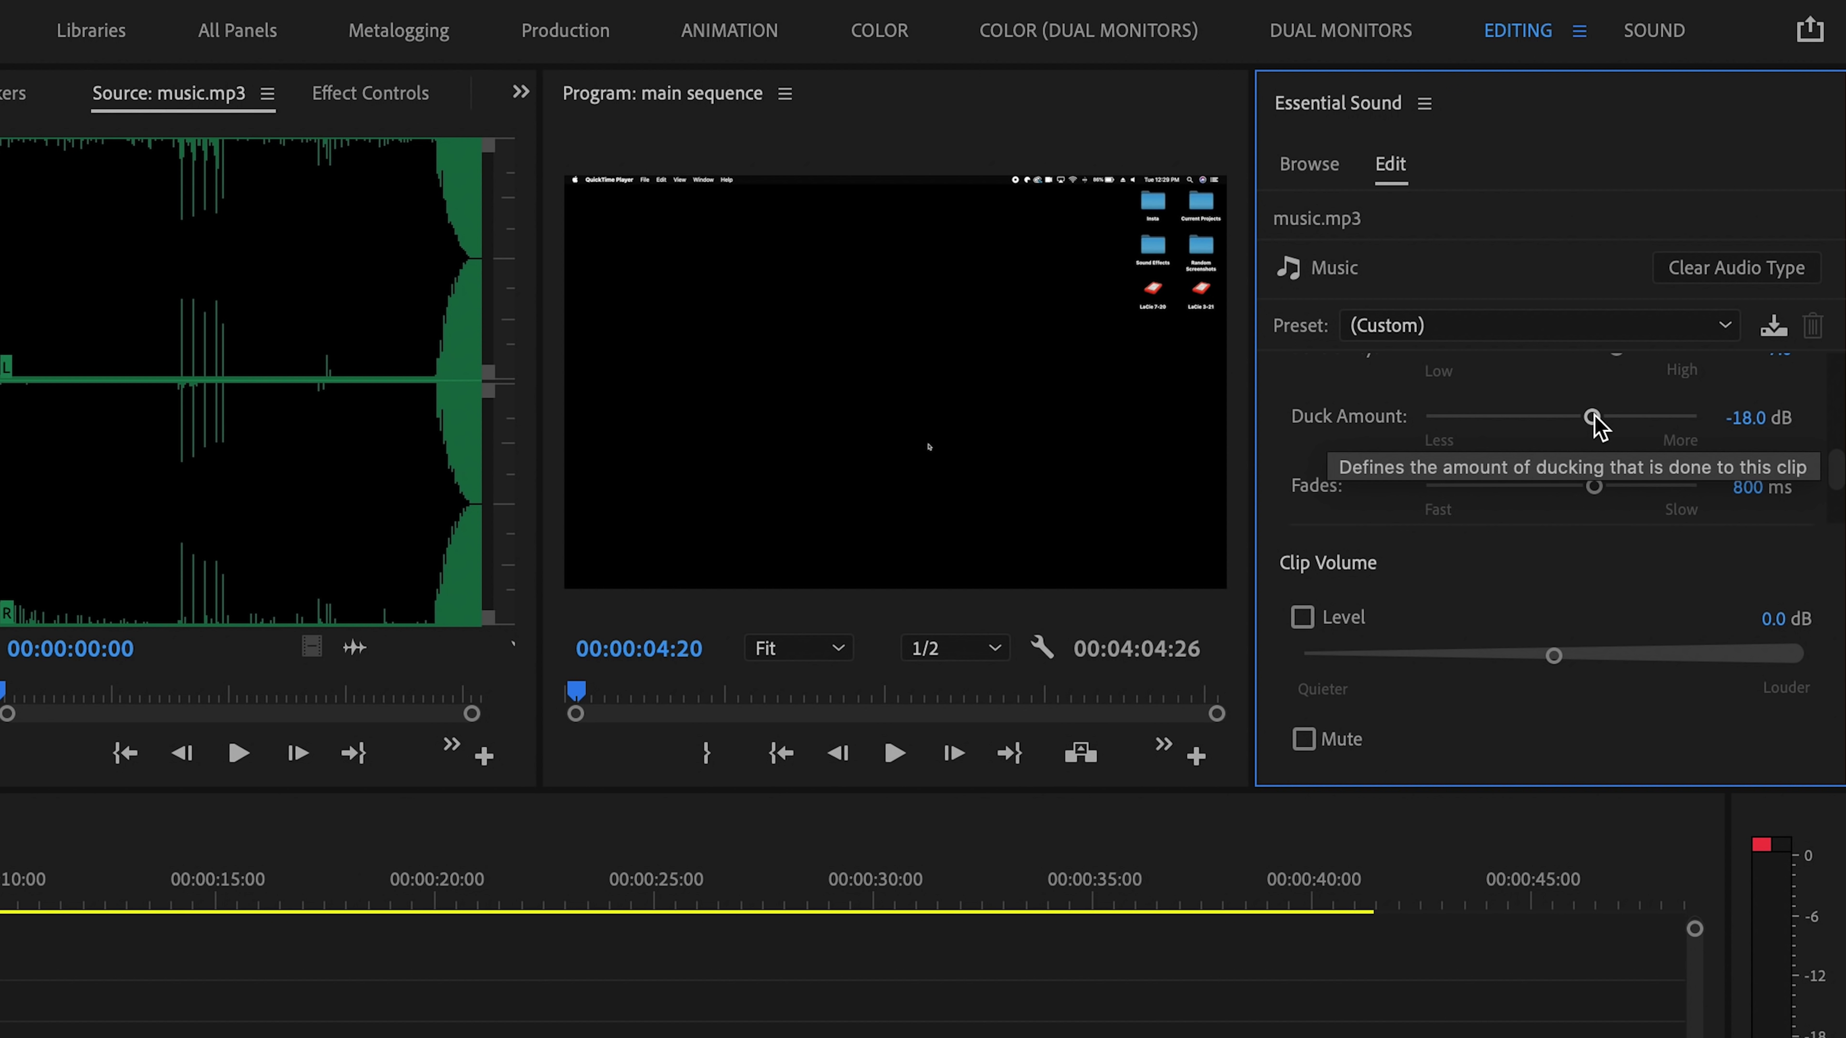
{"action": "left_click_drag", "start_coordinate": [1592, 417], "coordinate": [1610, 417]}
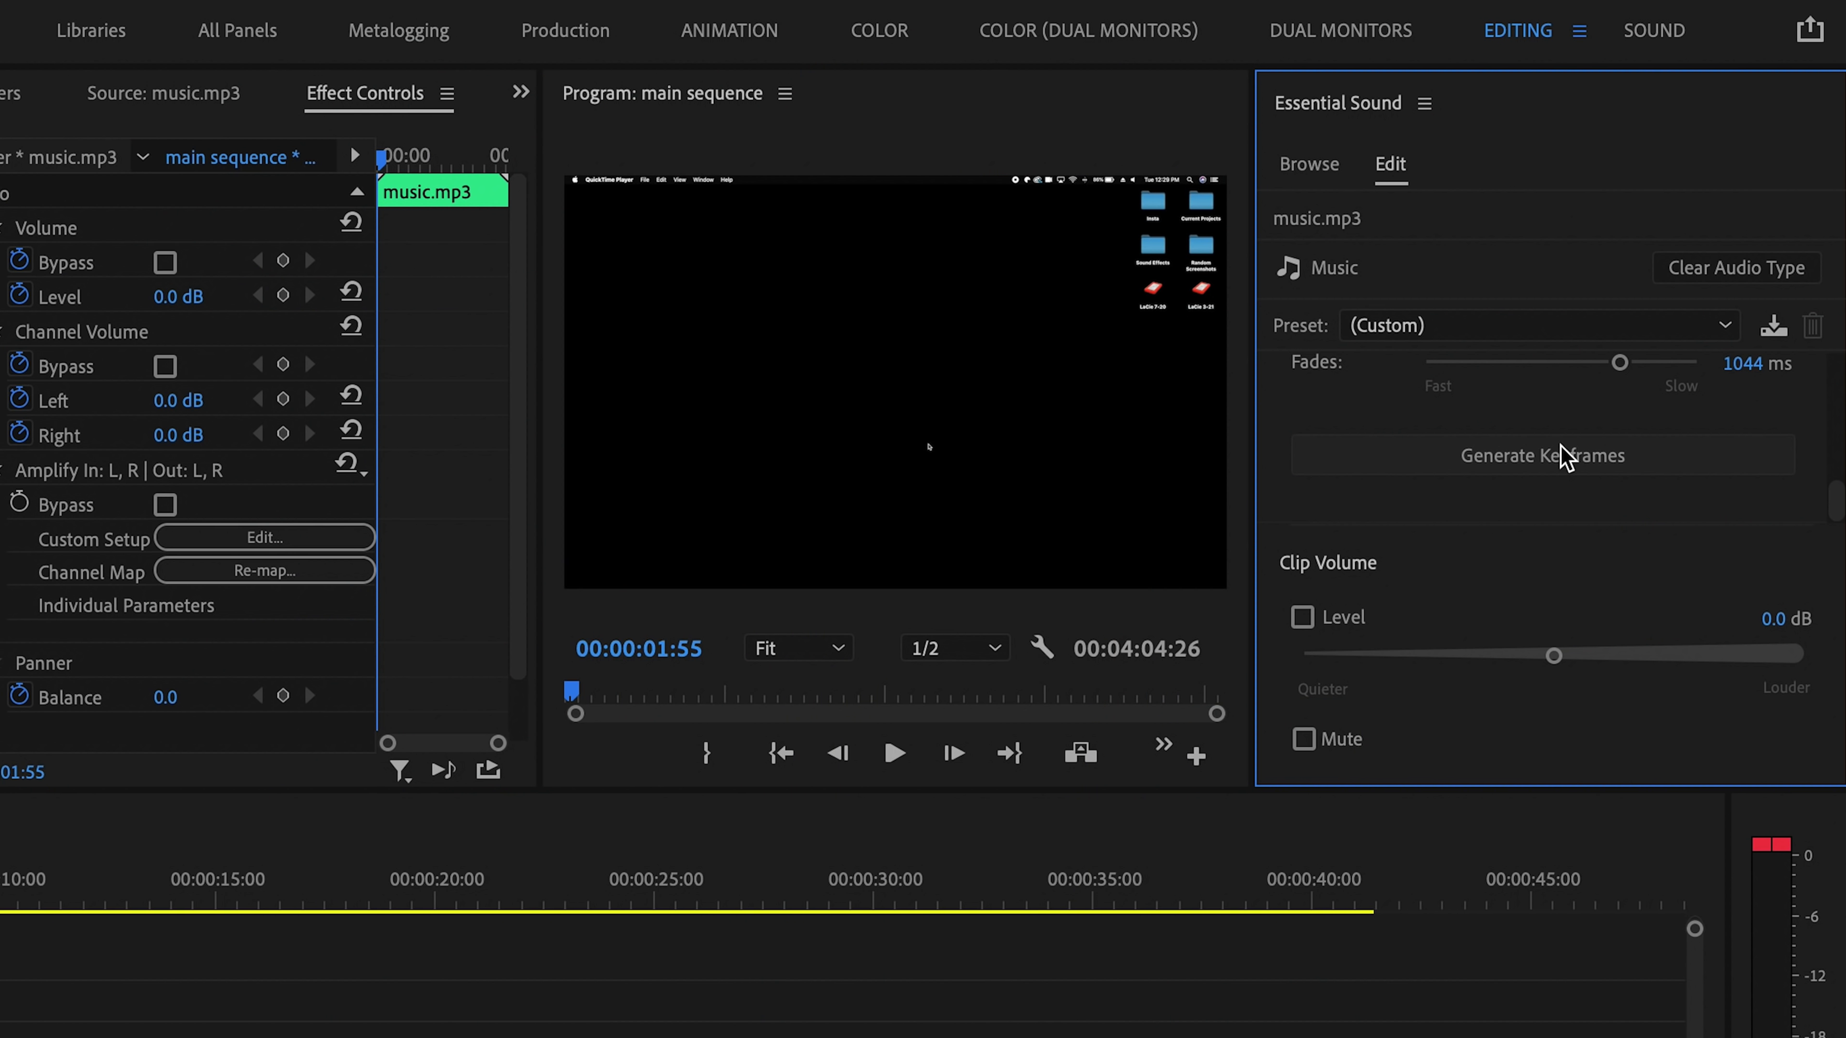
{"action": "left_click", "coordinate": [1572, 466]}
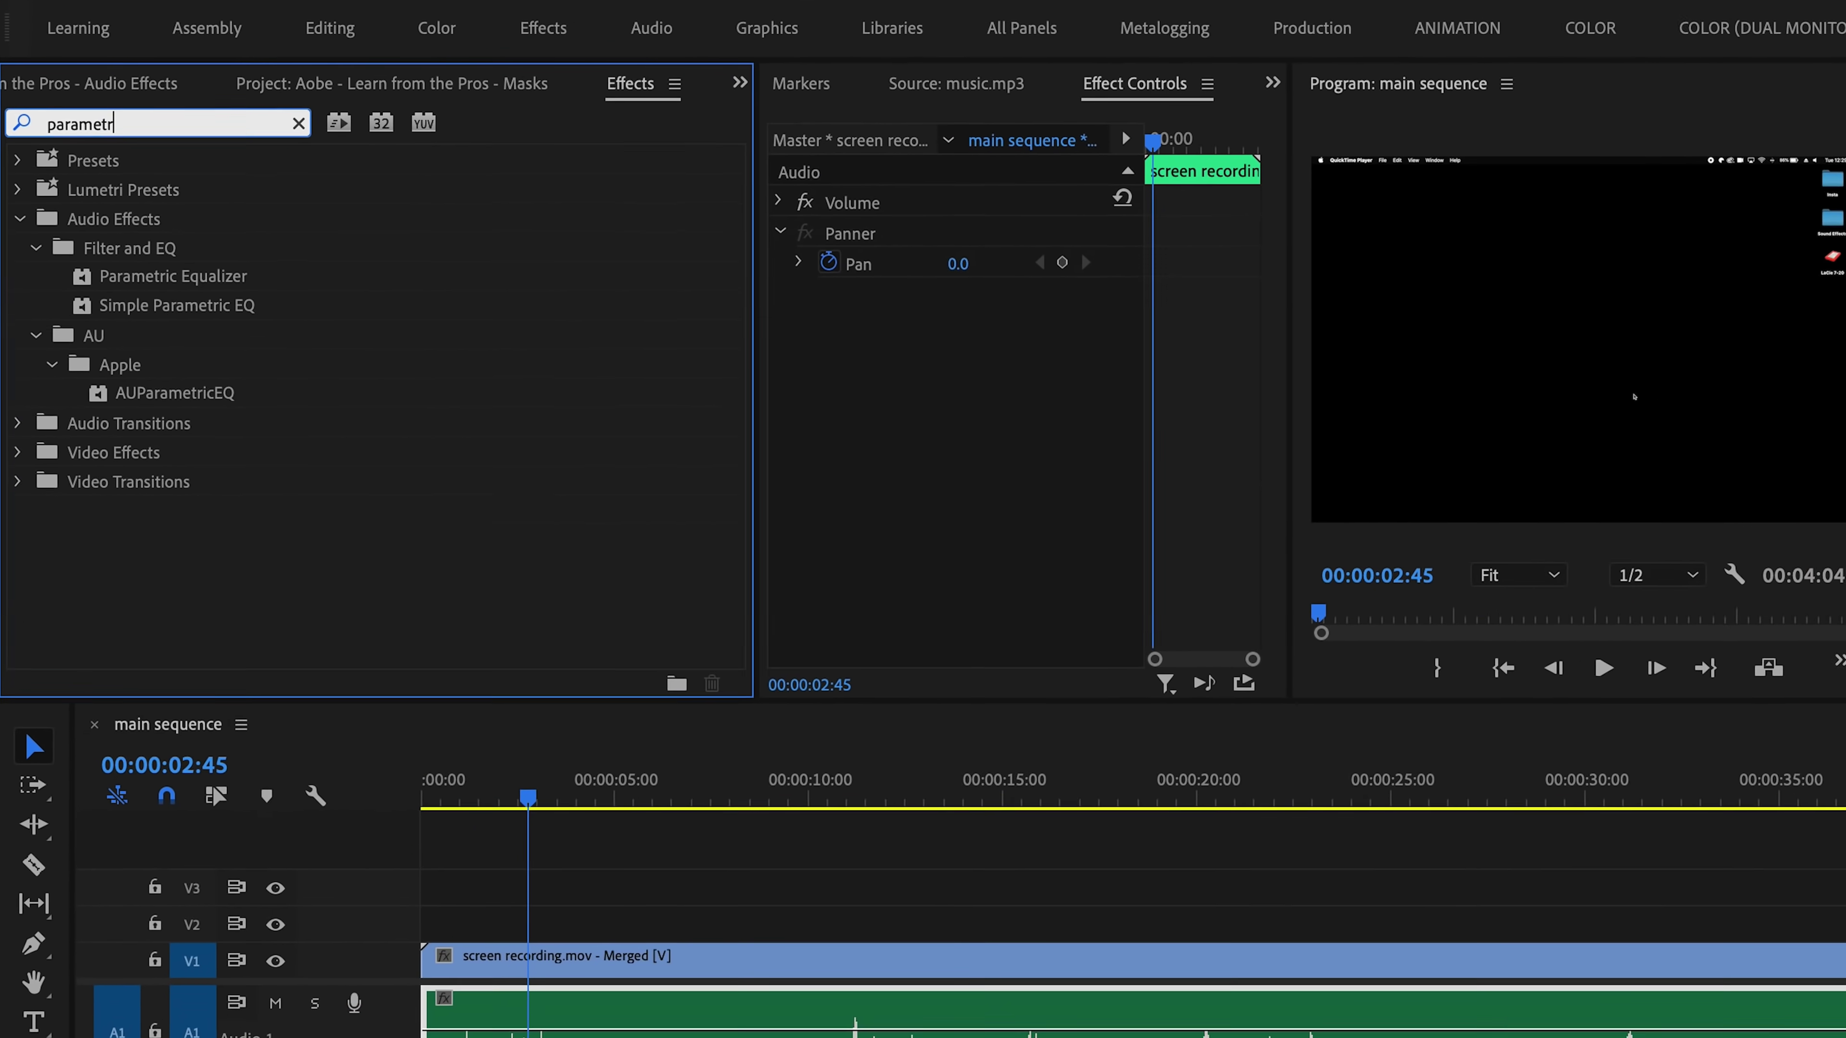
Step: Apply Parametric Equalizer to the Audio 1 dialogue clip, solo A1, and open its Clip Fx Editor
{"action": "left_click_drag", "start_coordinate": [227, 311], "coordinate": [697, 1037]}
{"action": "left_click_drag", "start_coordinate": [697, 908], "coordinate": [629, 885]}
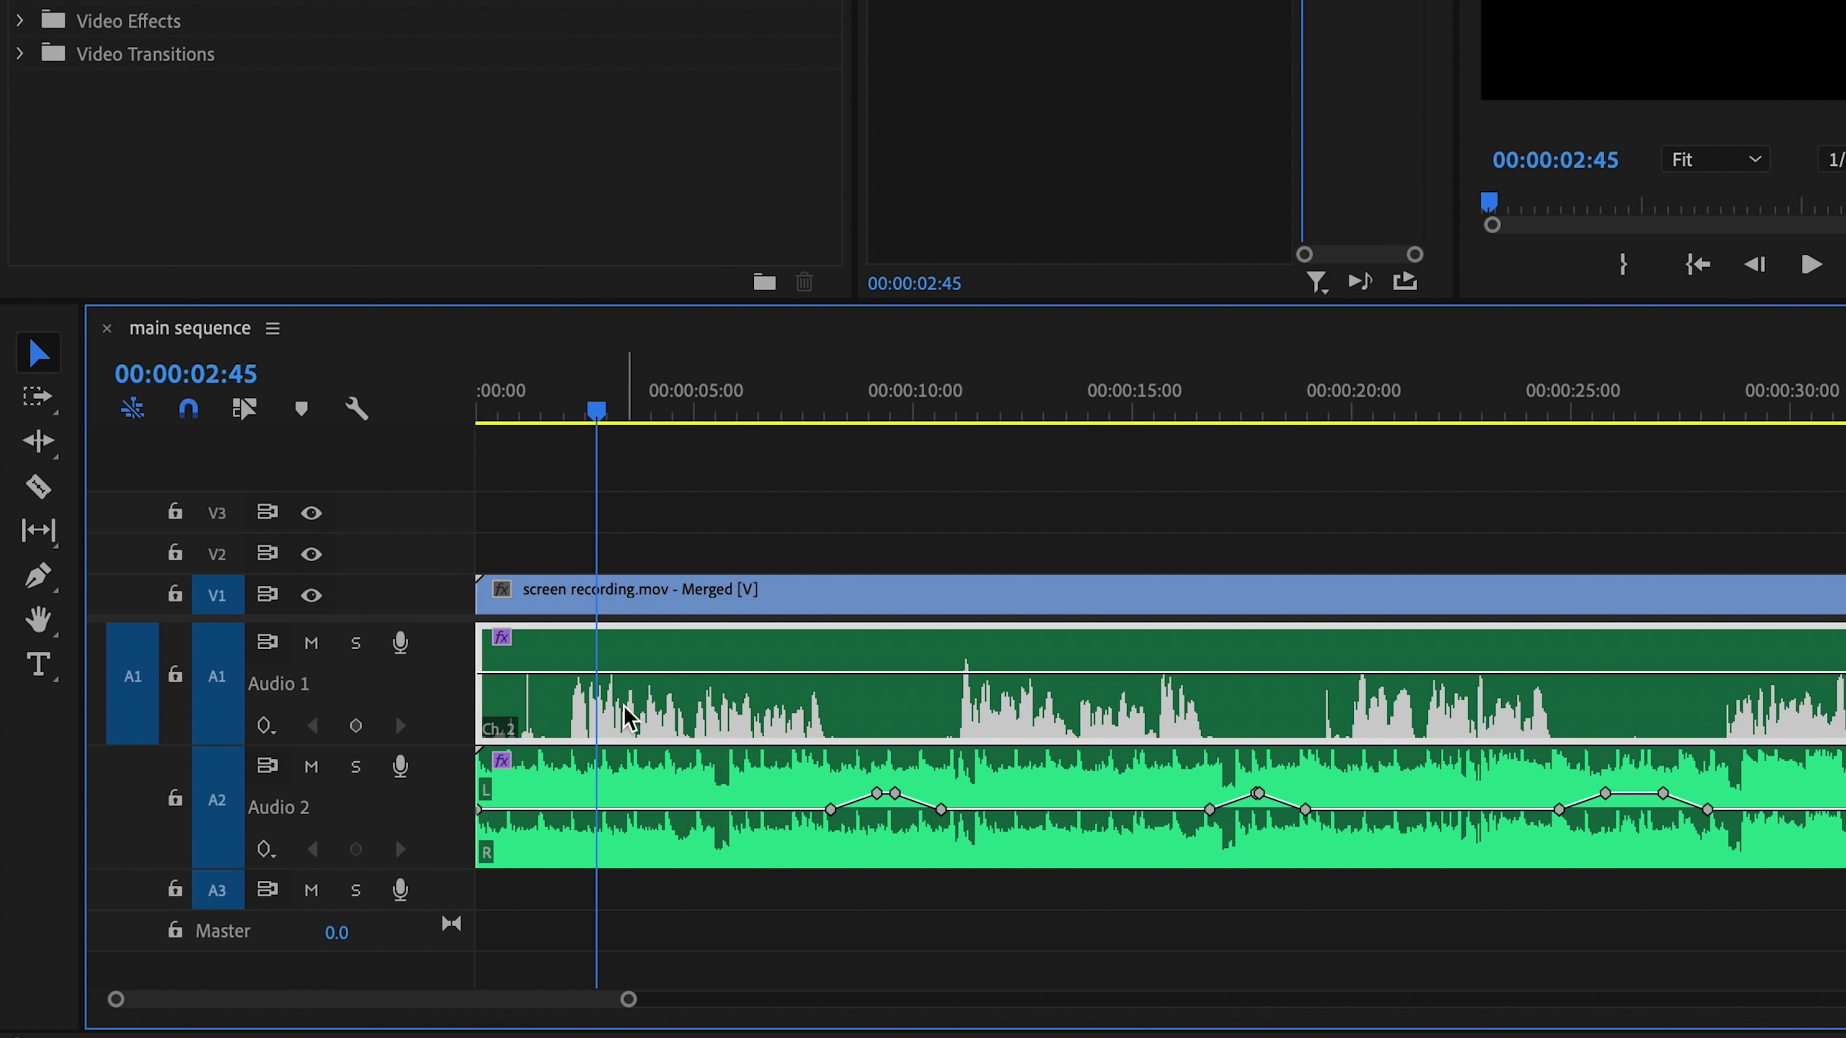
{"action": "left_click", "coordinate": [356, 643]}
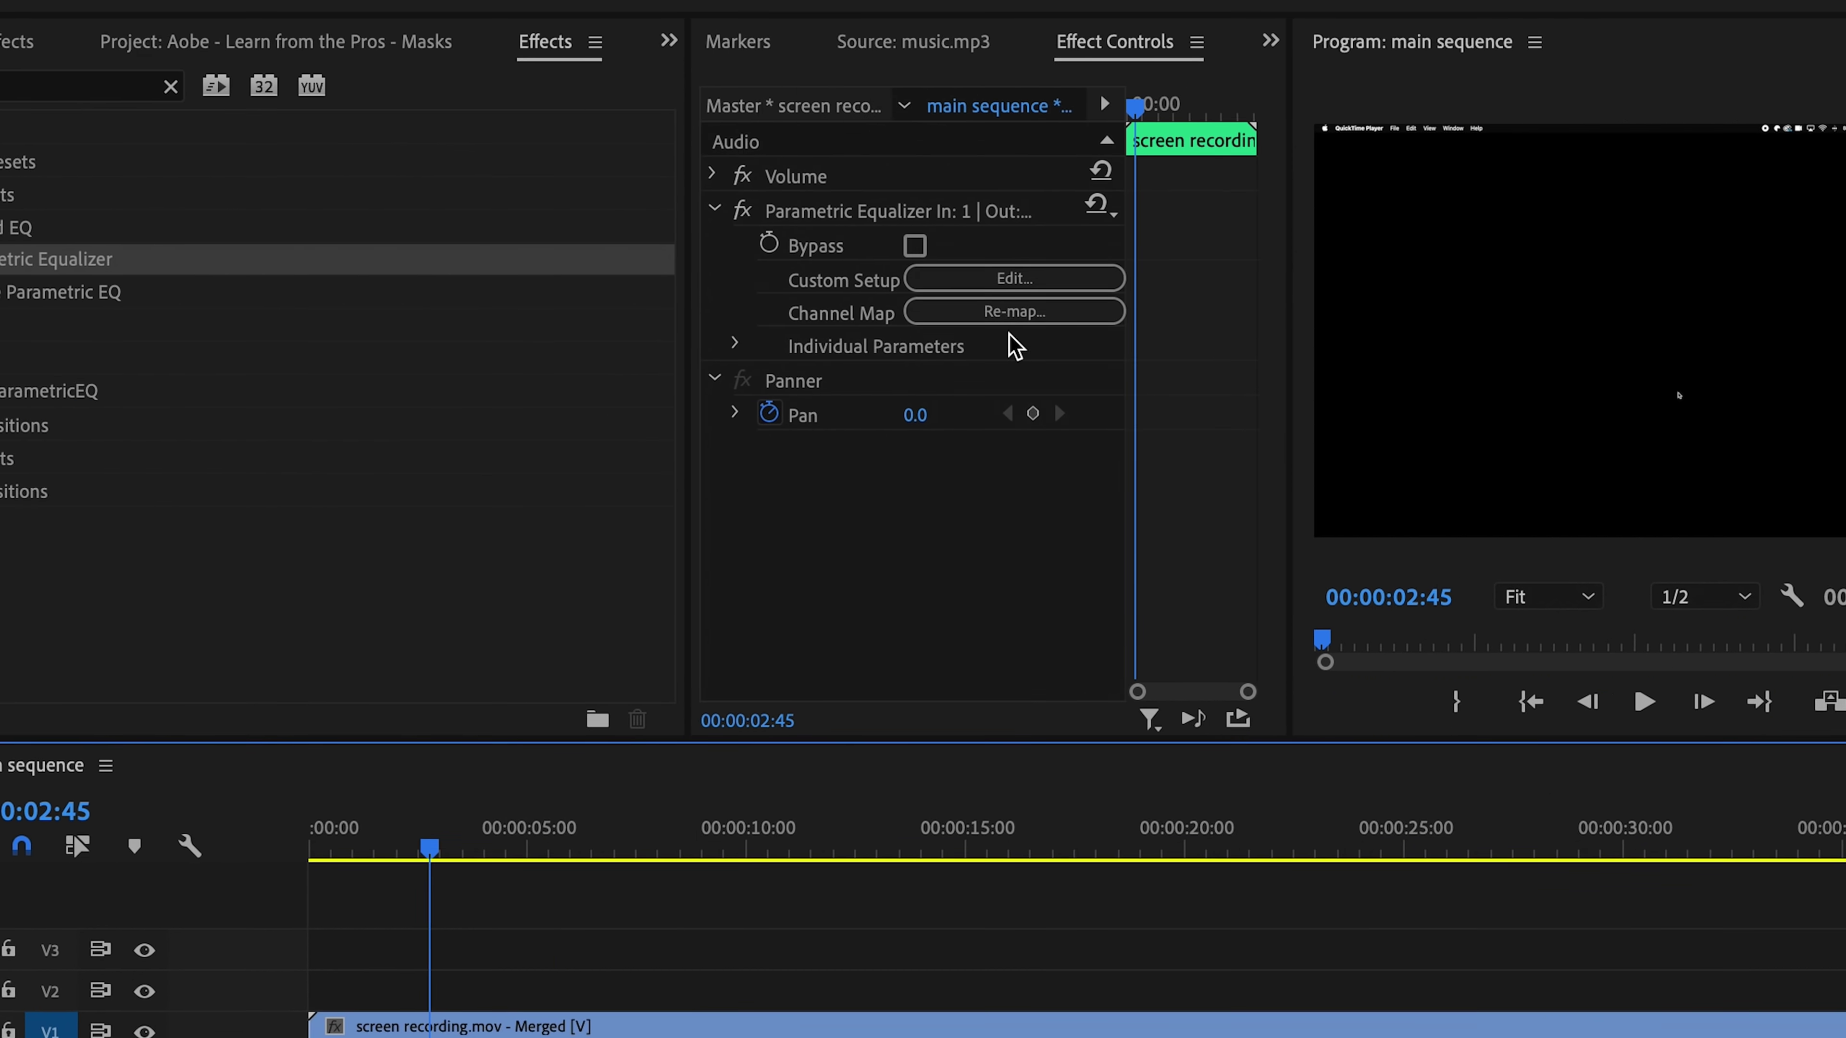
{"action": "left_click", "coordinate": [993, 336]}
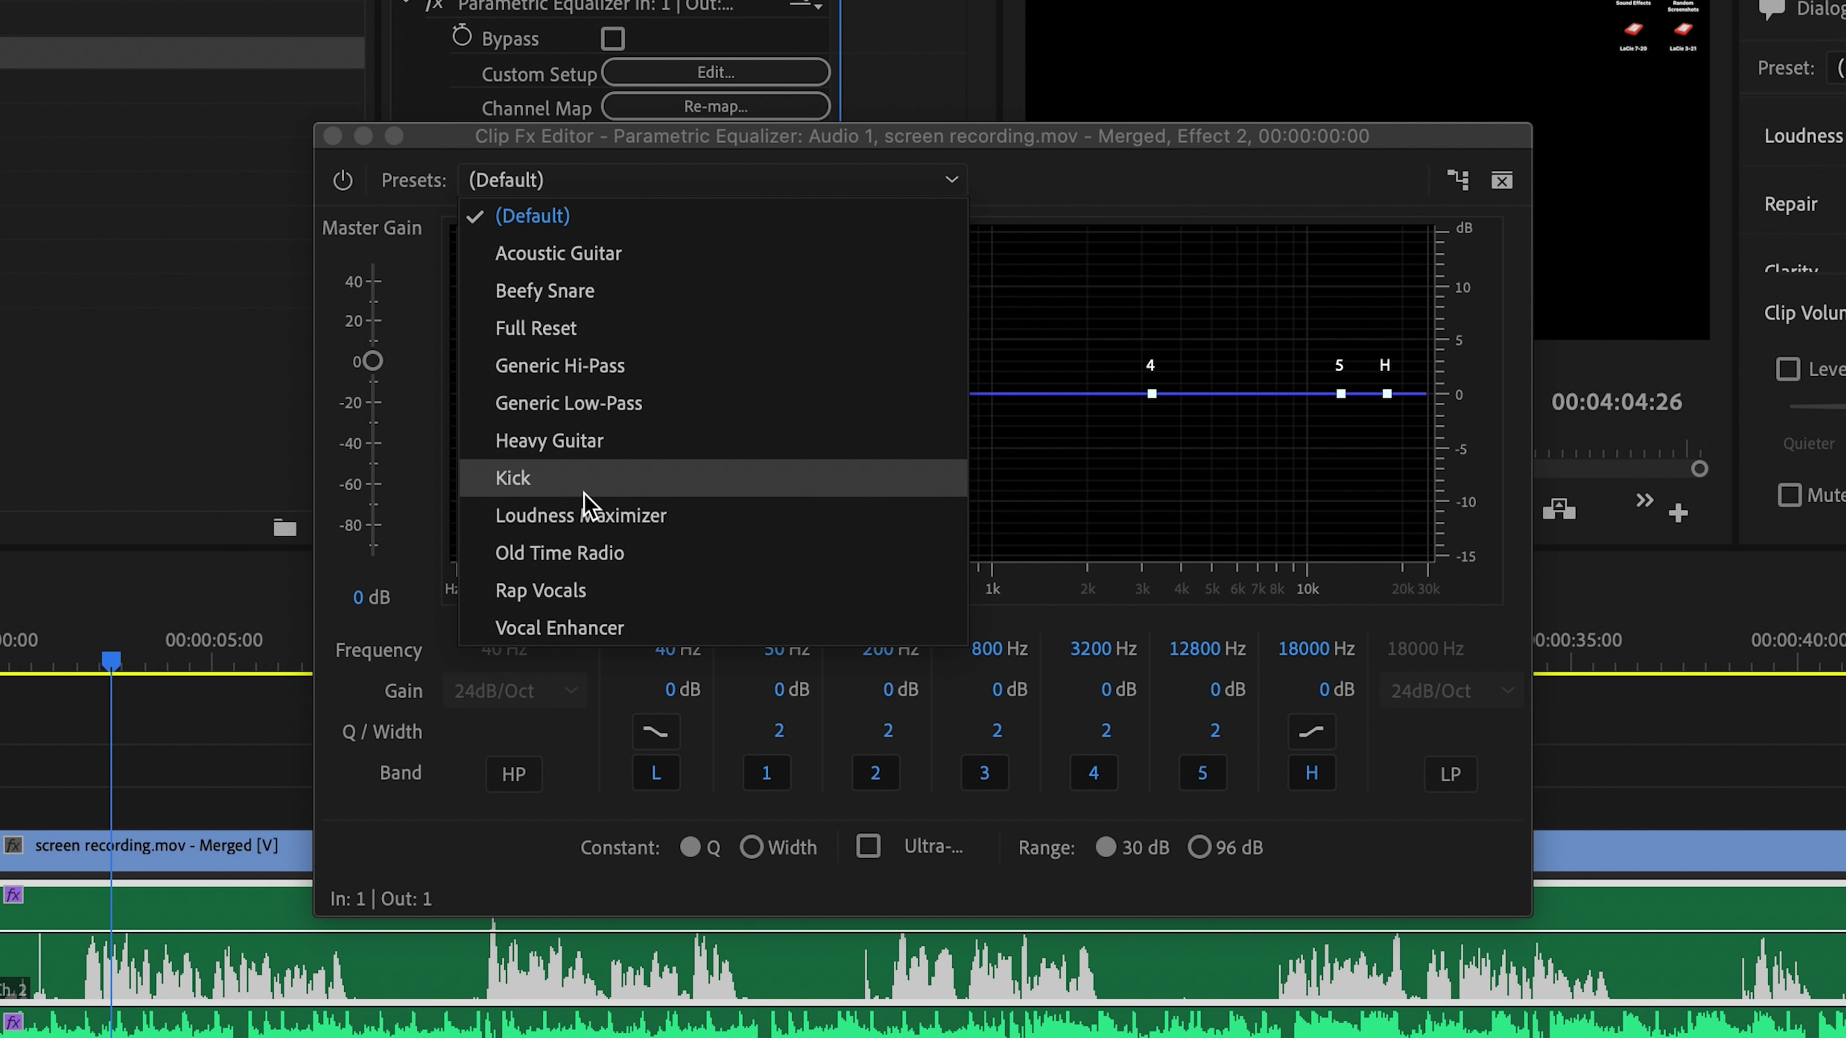
Step: Load the Loudness Maximizer preset and boost the low band to 15.2 dB at 117 Hz while previewing
{"action": "left_click", "coordinate": [580, 516]}
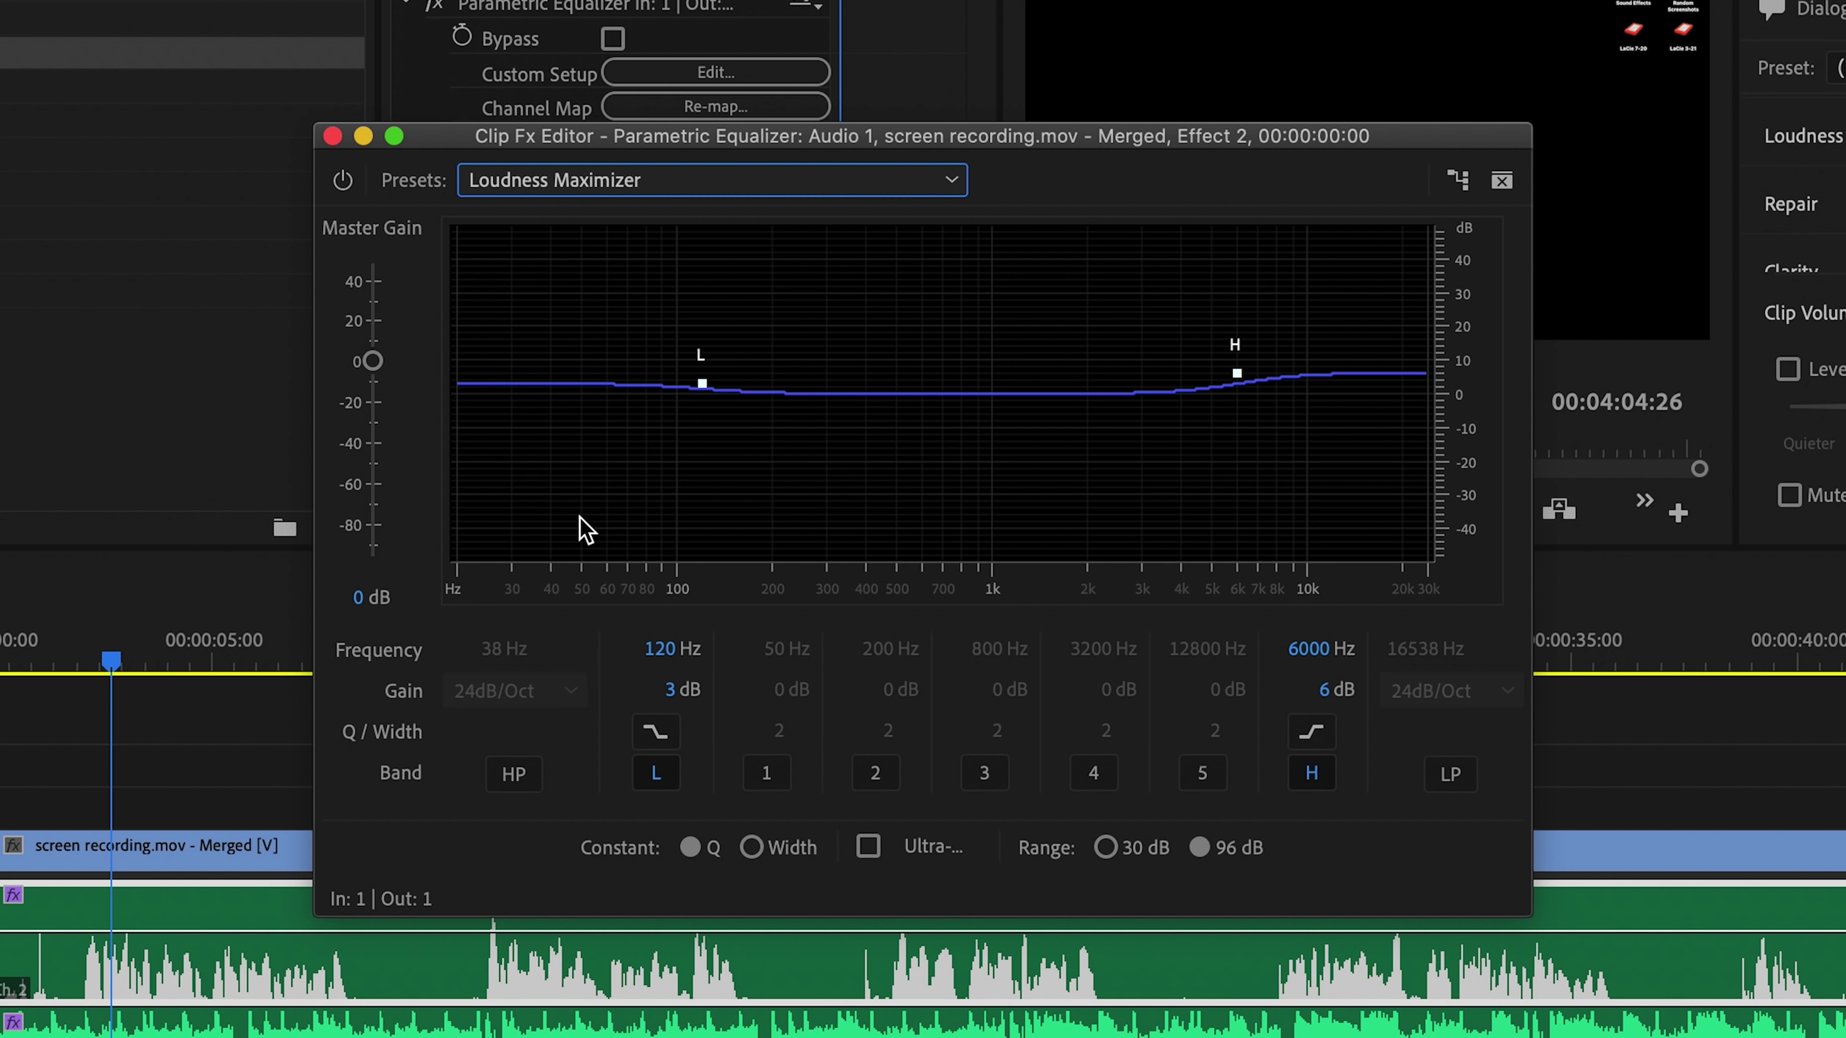
{"action": "key", "text": "space"}
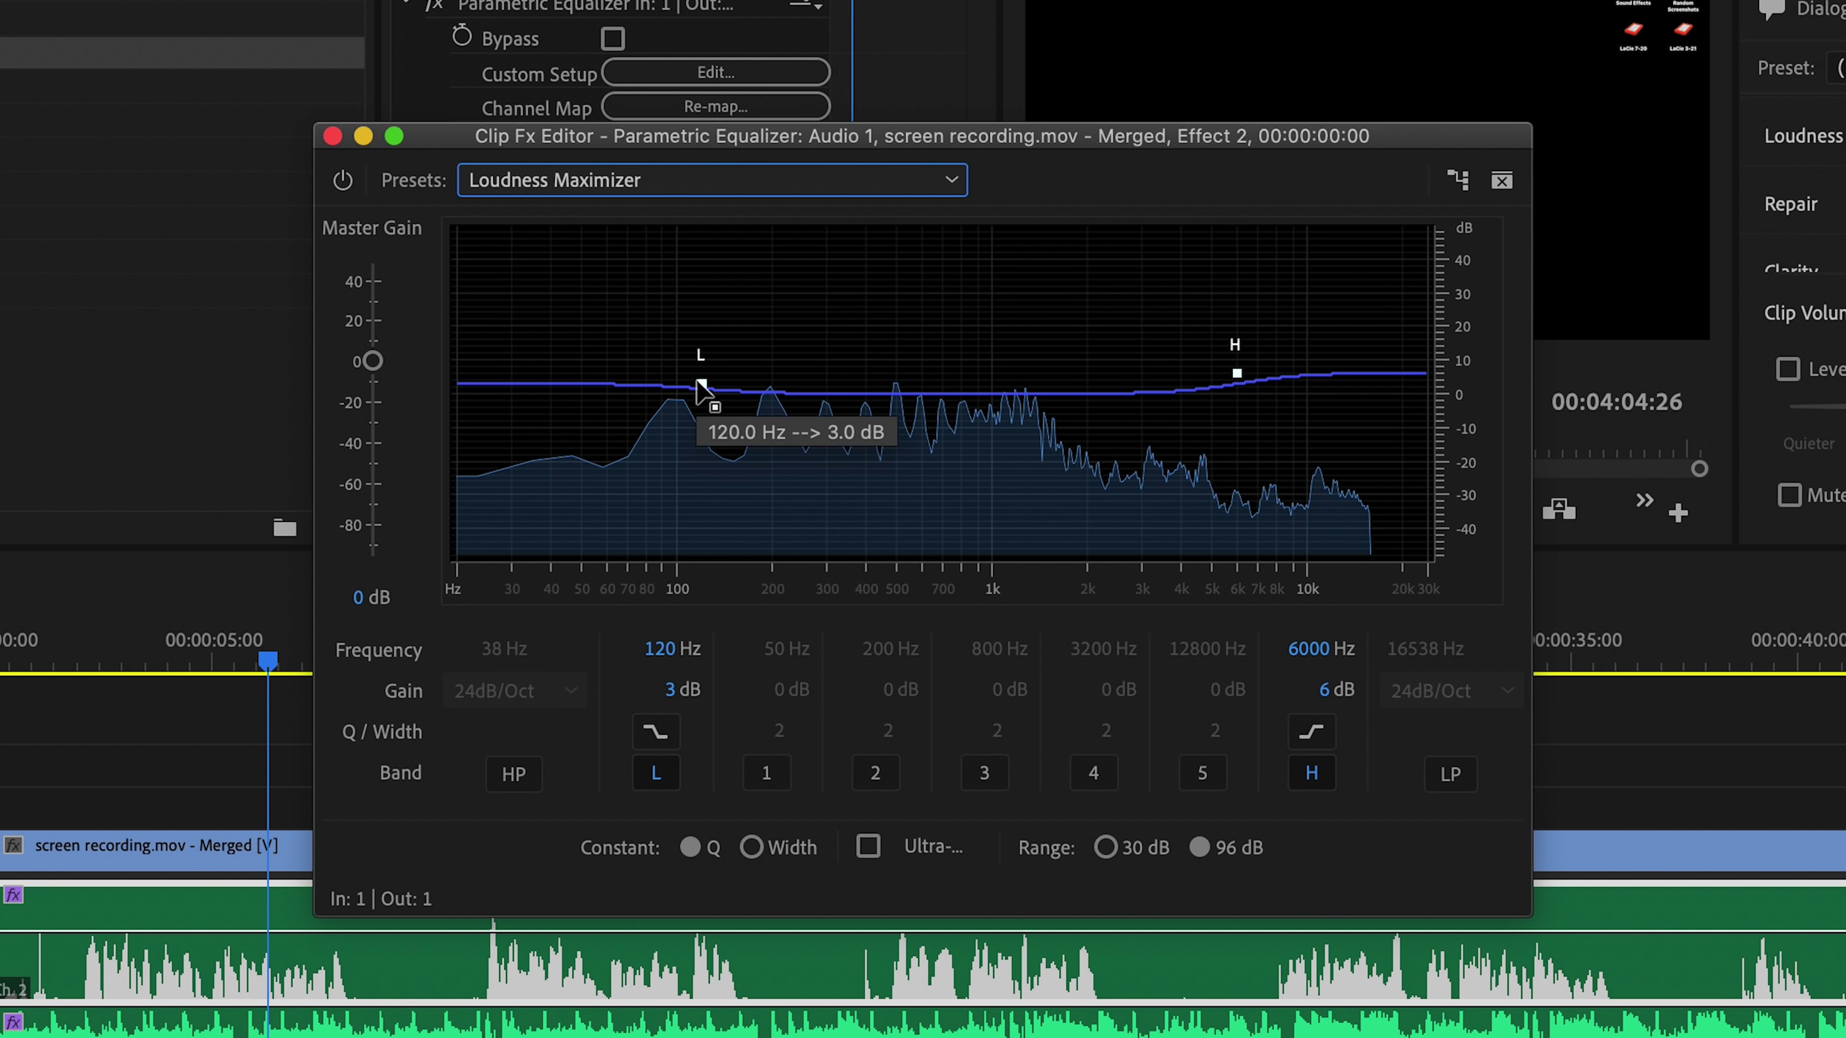
{"action": "left_click_drag", "start_coordinate": [702, 384], "coordinate": [699, 329]}
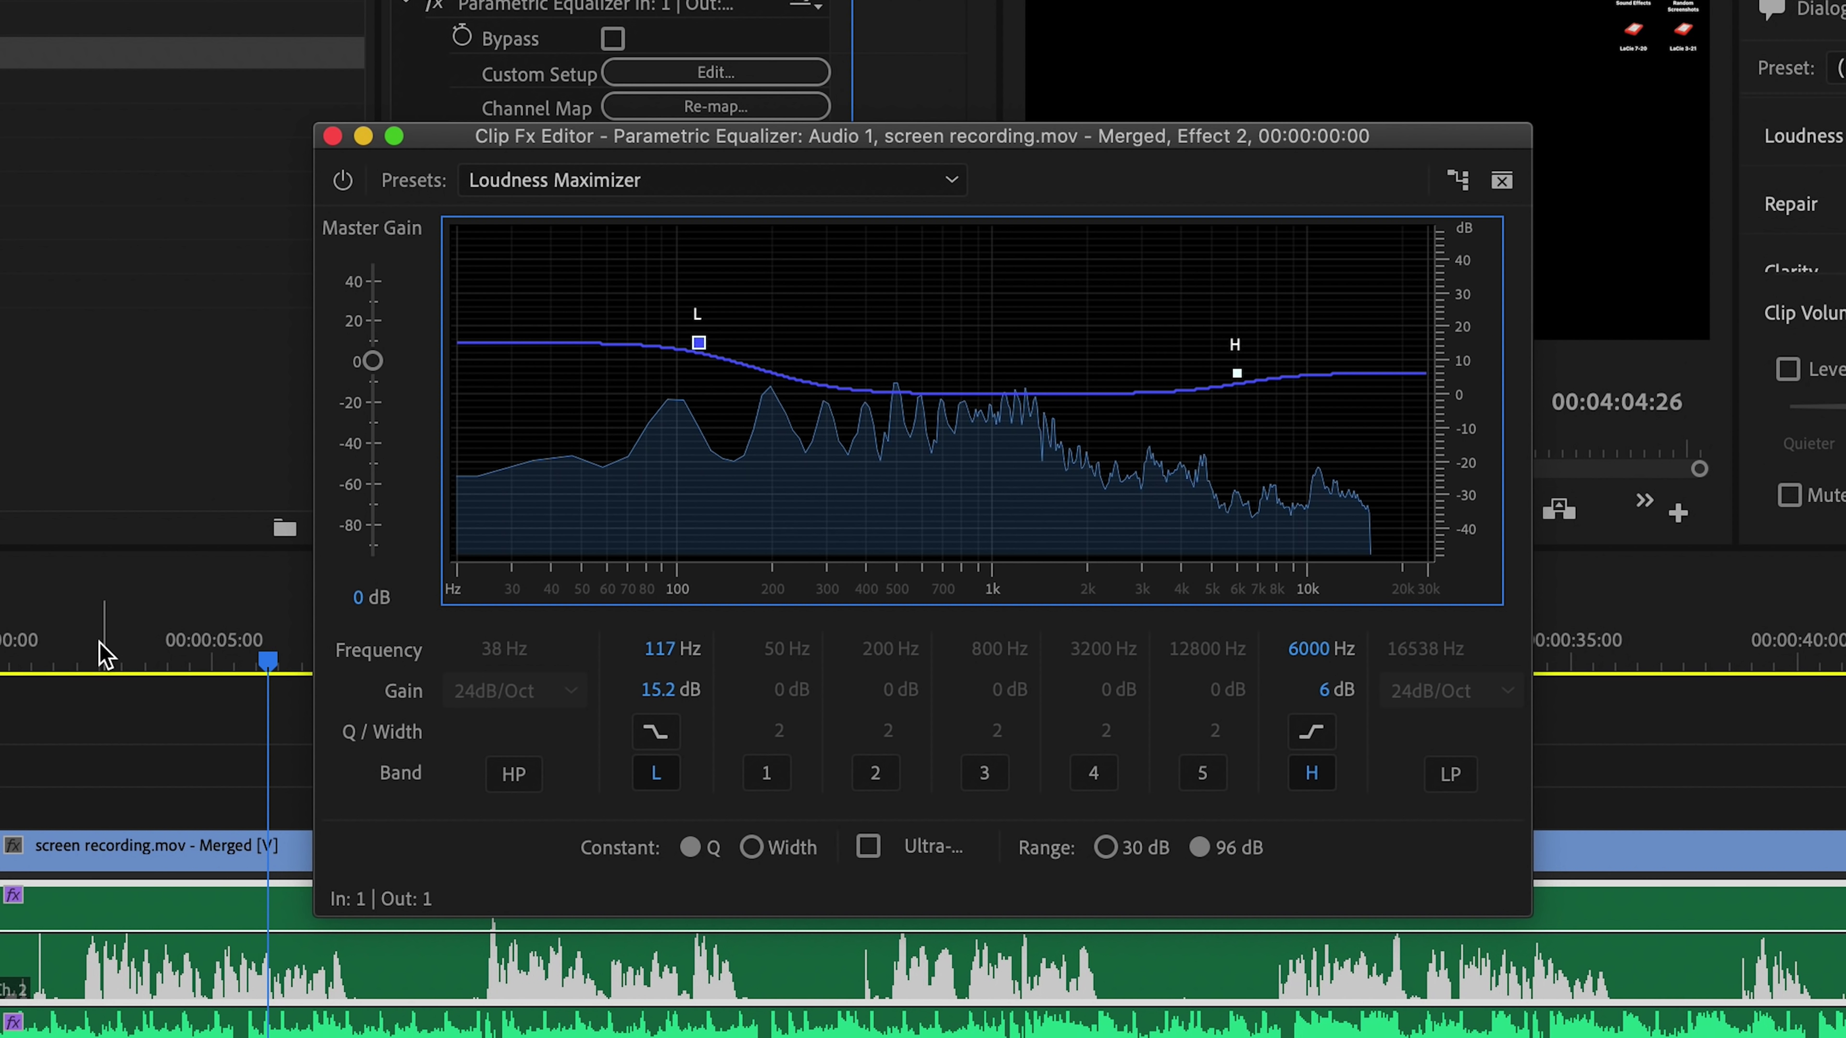
{"action": "left_click", "coordinate": [85, 656]}
{"action": "key", "text": "space"}
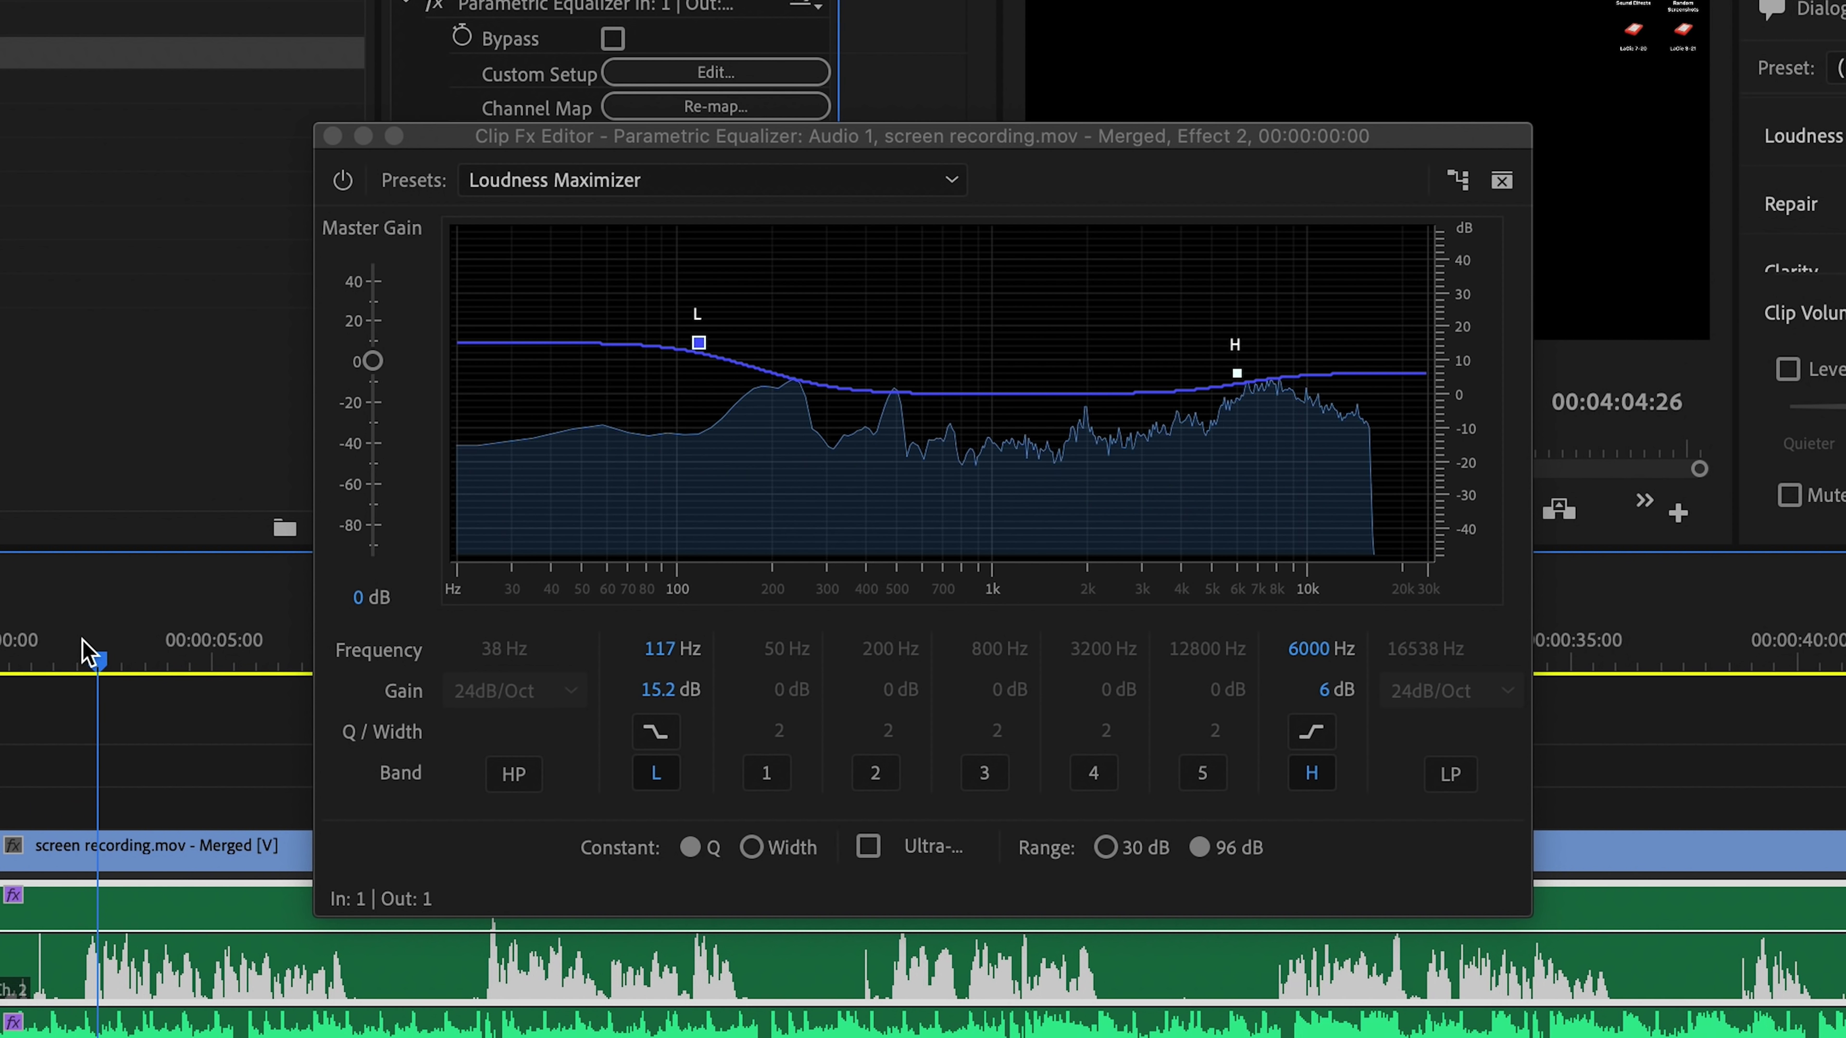